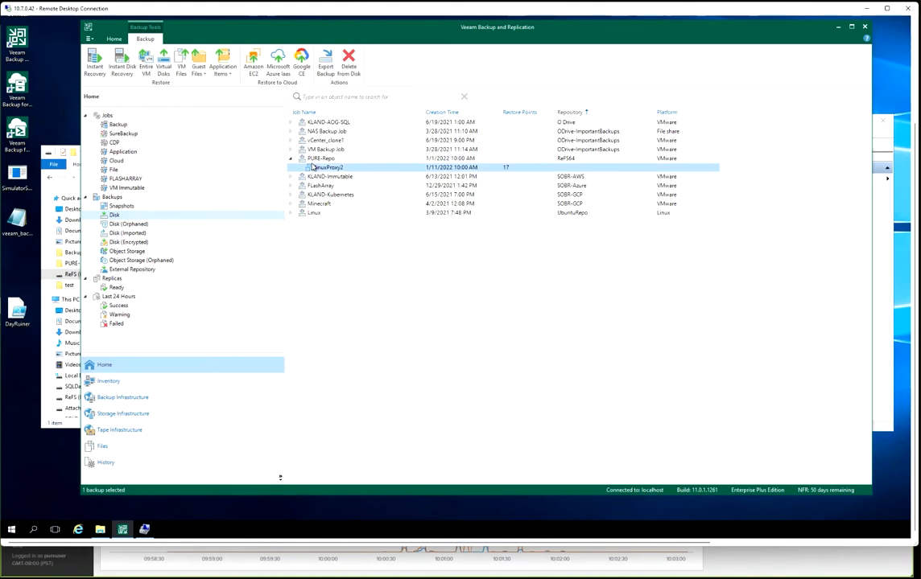
- Open linuxProxy2's latest restore point through Linux guest file restore, expand the ubuntu-vg-ubuntu-lv volume, and close the backup browser
mouse_move(400, 227)
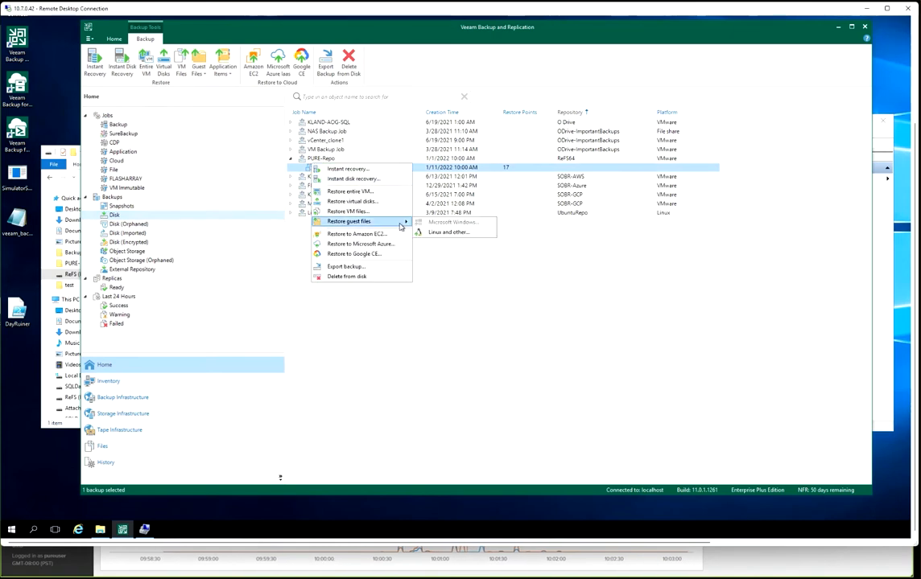
left_click(459, 232)
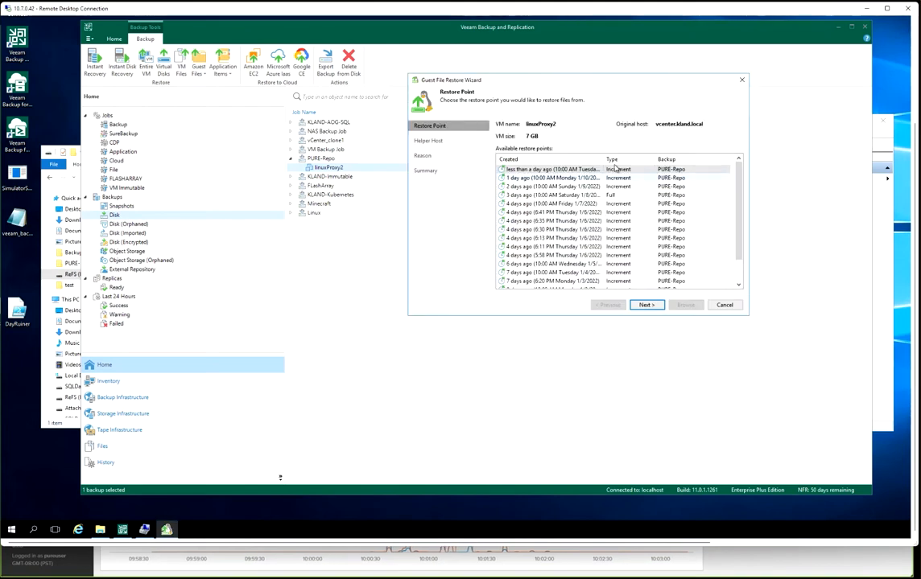
left_click(646, 305)
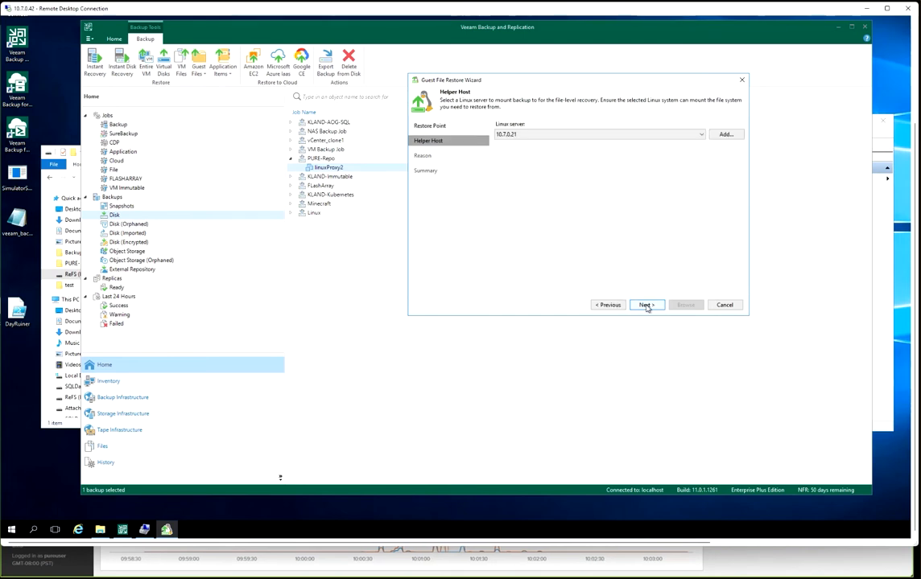
left_click(646, 305)
left_click(647, 305)
left_click(683, 305)
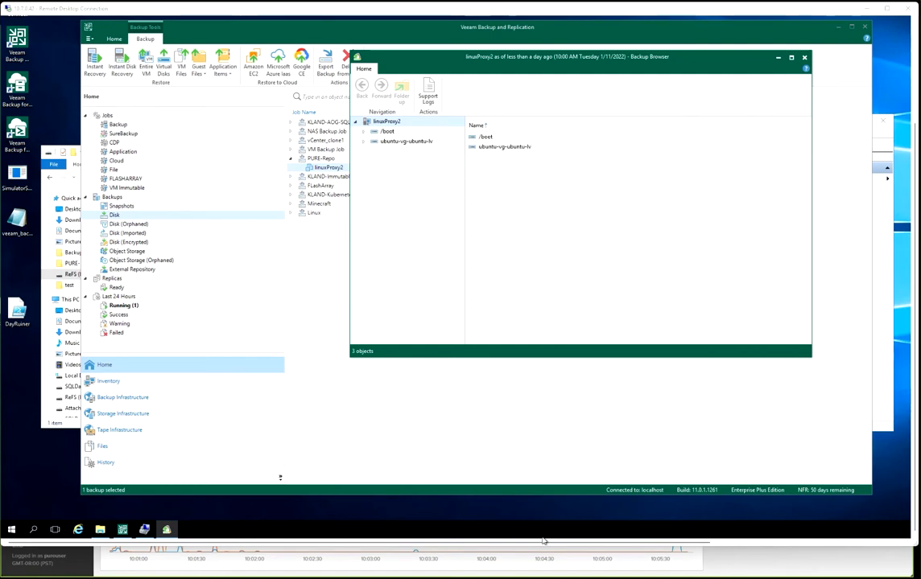
left_click(363, 141)
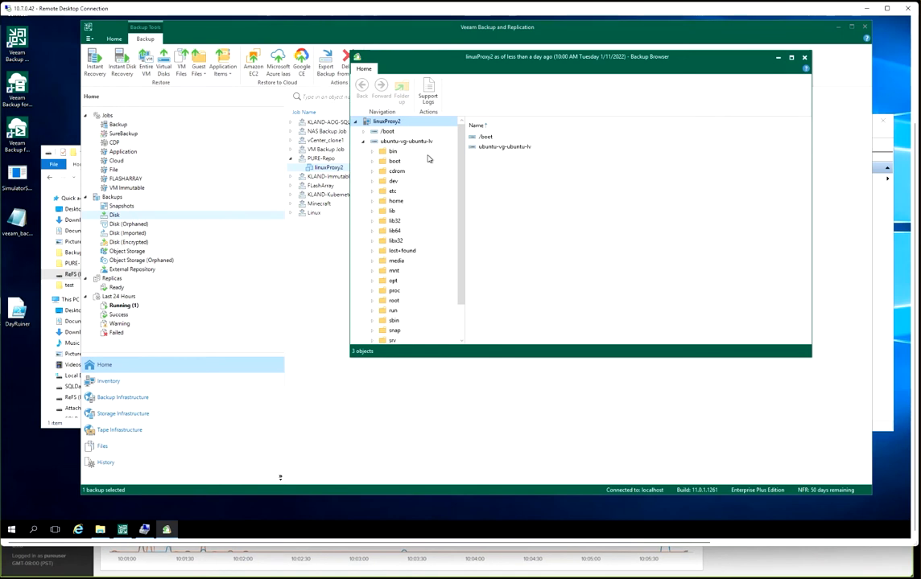
left_click(803, 57)
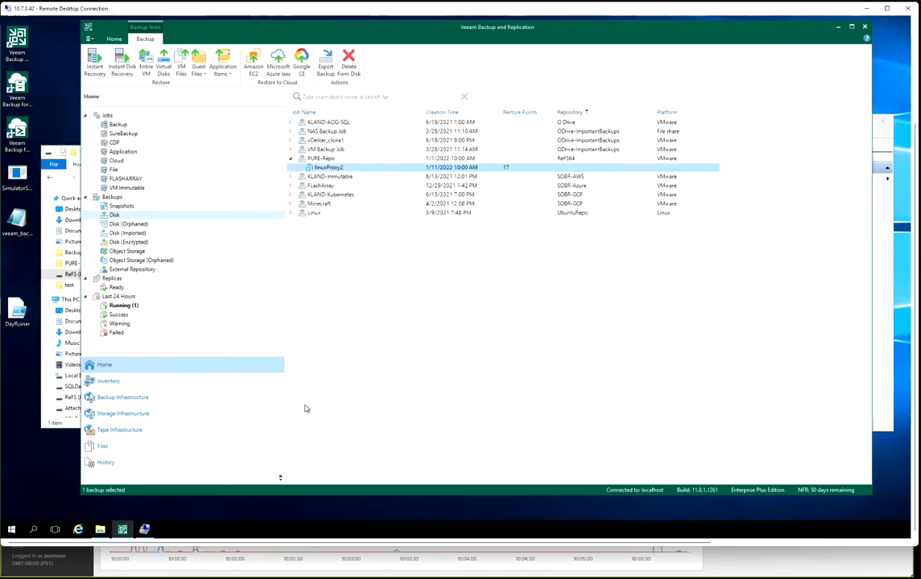
- Switch to the Pure Storage array and examine the snapshots of its protection groups
left_click(103, 573)
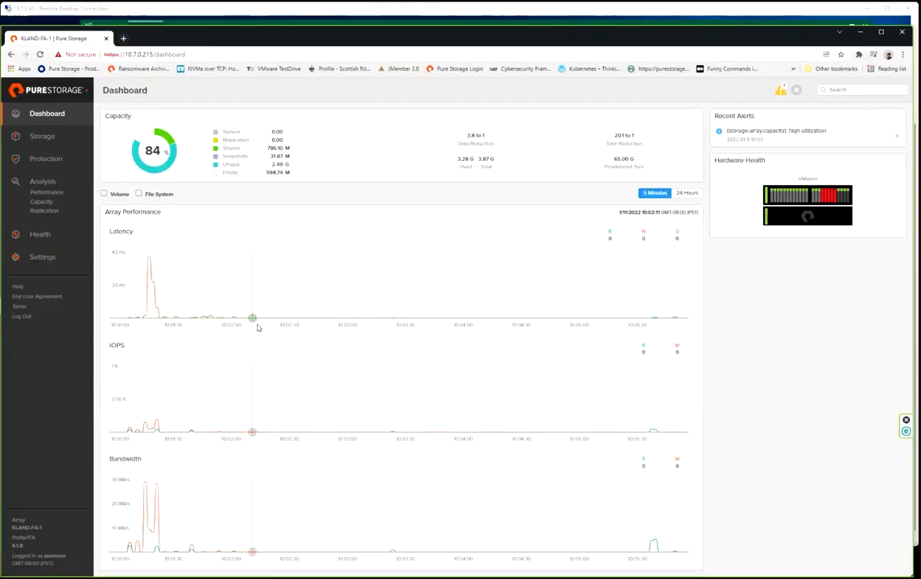
left_click(47, 158)
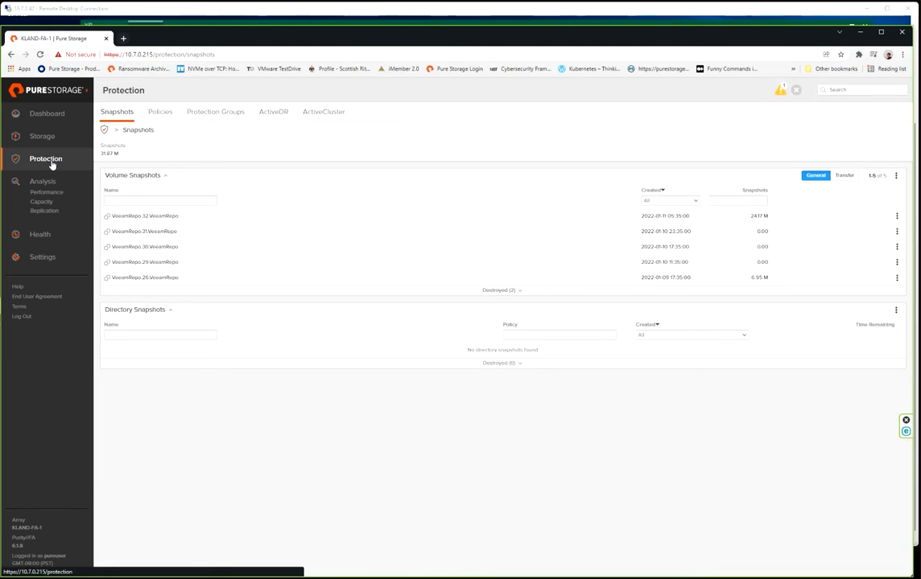
left_click(214, 112)
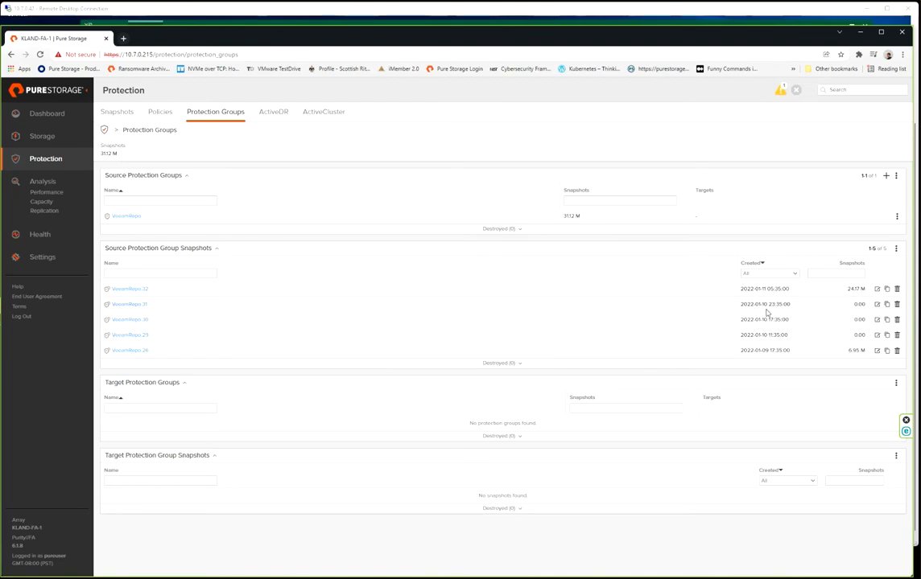
- Create a snapshot of the VeeamRepo volume with the suffix Test1
left_click(135, 218)
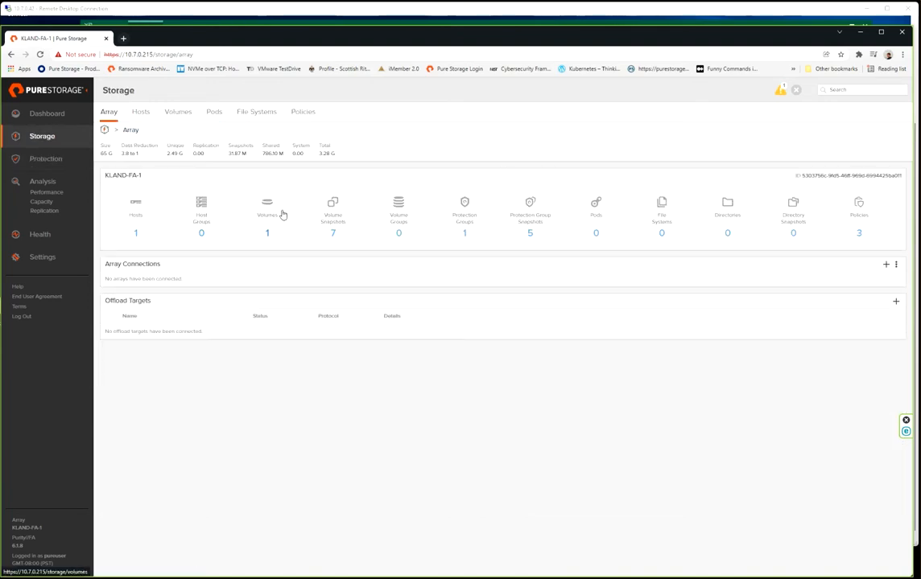
left_click(280, 211)
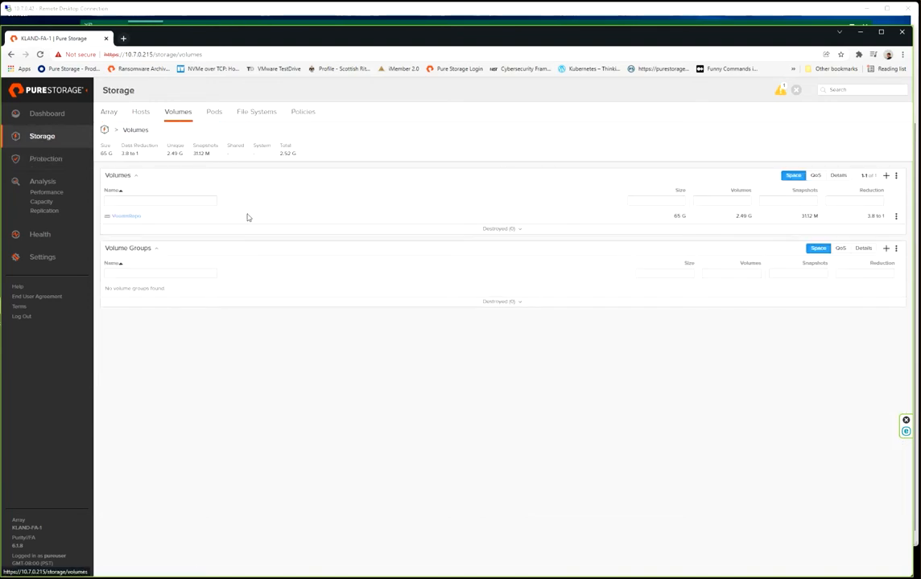
left_click(886, 175)
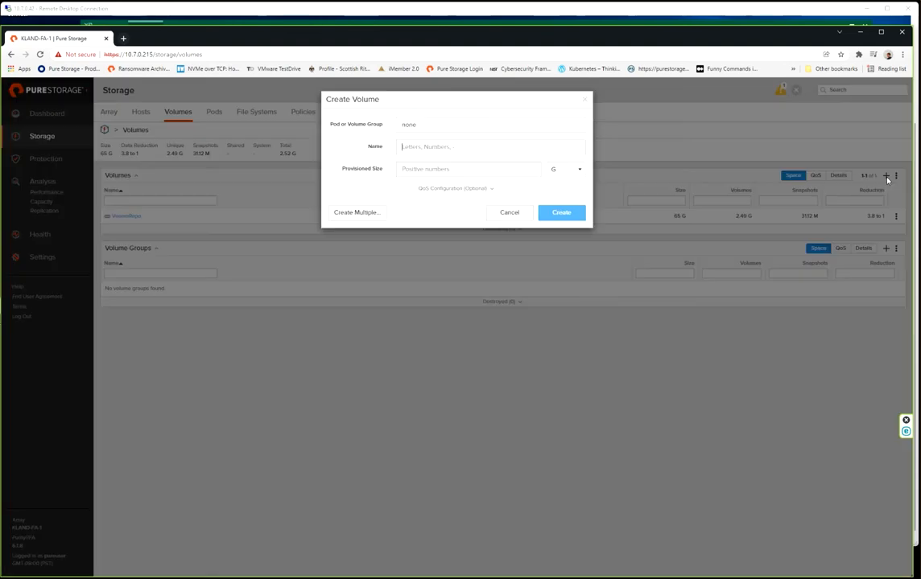
left_click(504, 214)
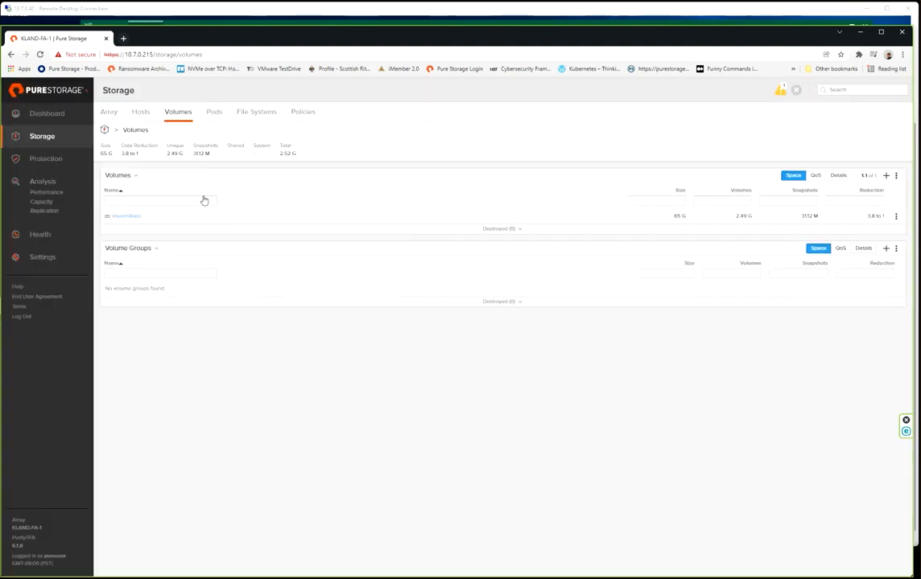
left_click(127, 216)
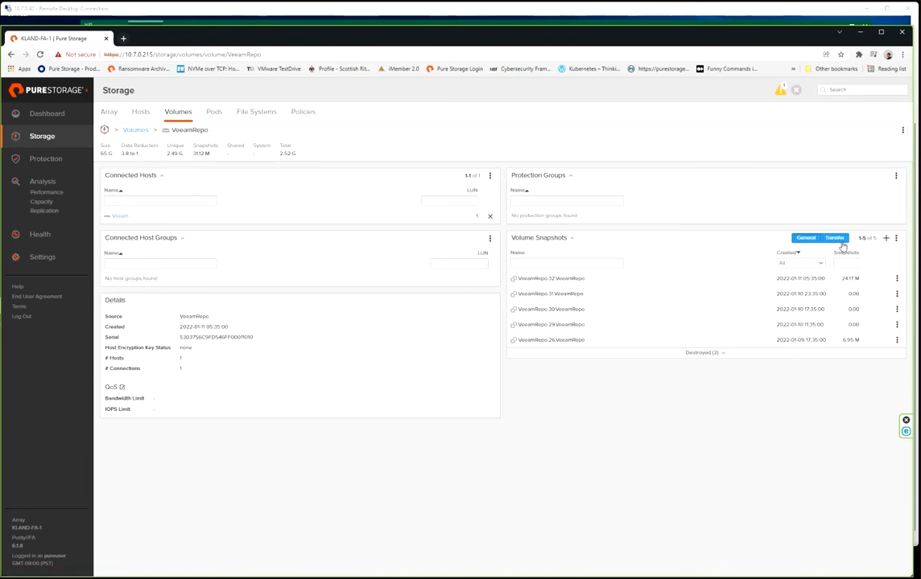
left_click(885, 239)
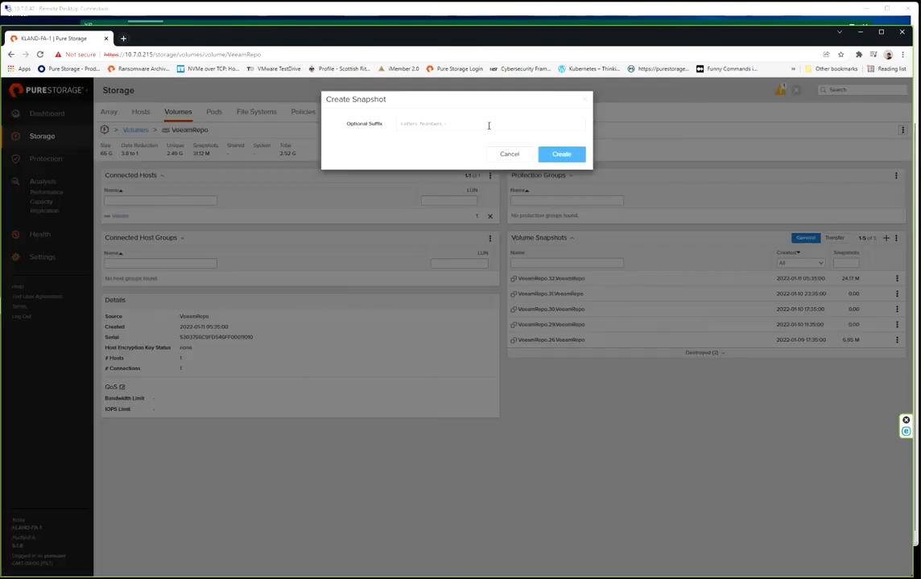
type("test")
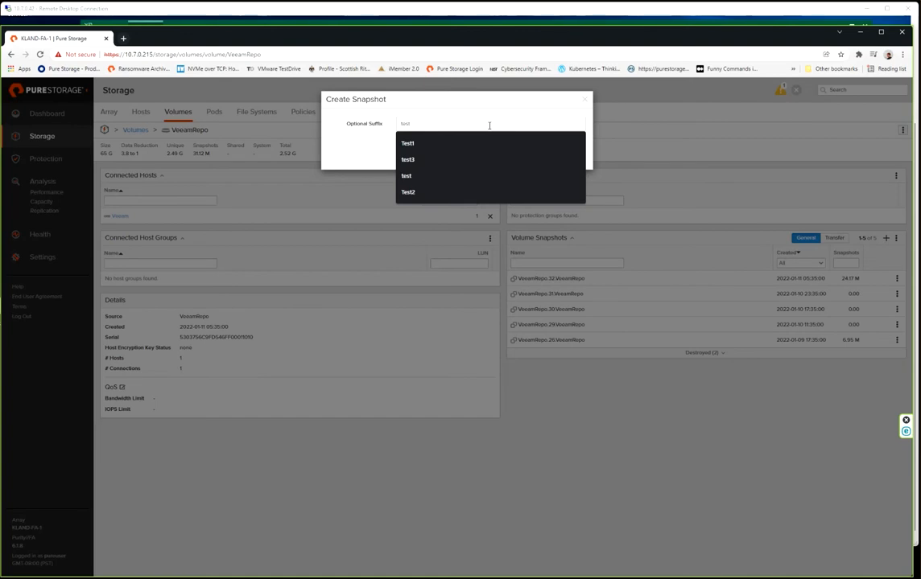
left_click(498, 144)
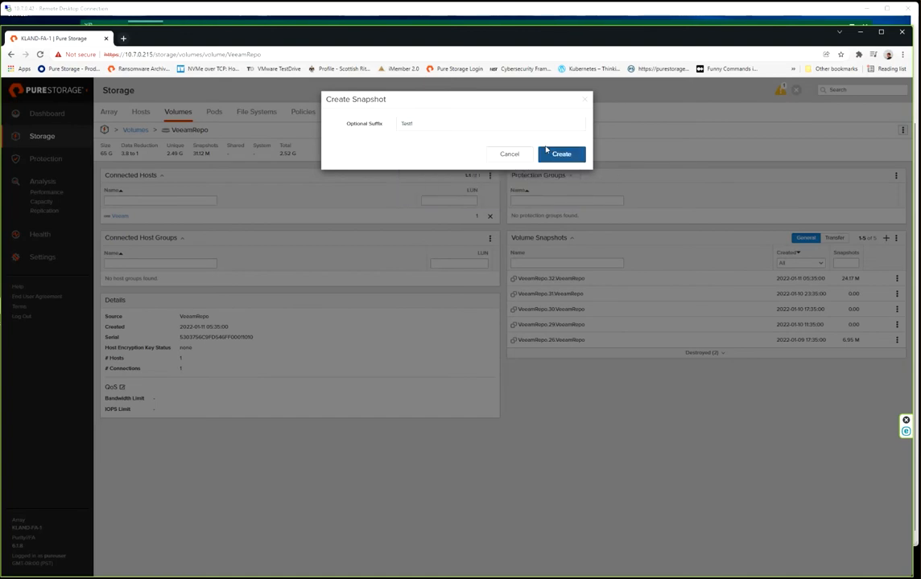
left_click(547, 156)
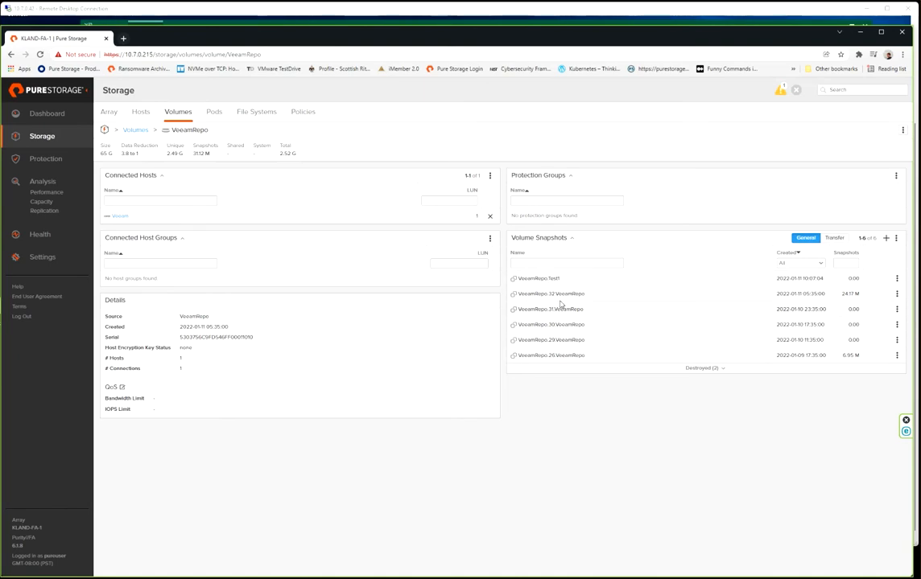
- Switch to Veeam Backup and Replication and start the PURE-Repo backup job
left_click(254, 9)
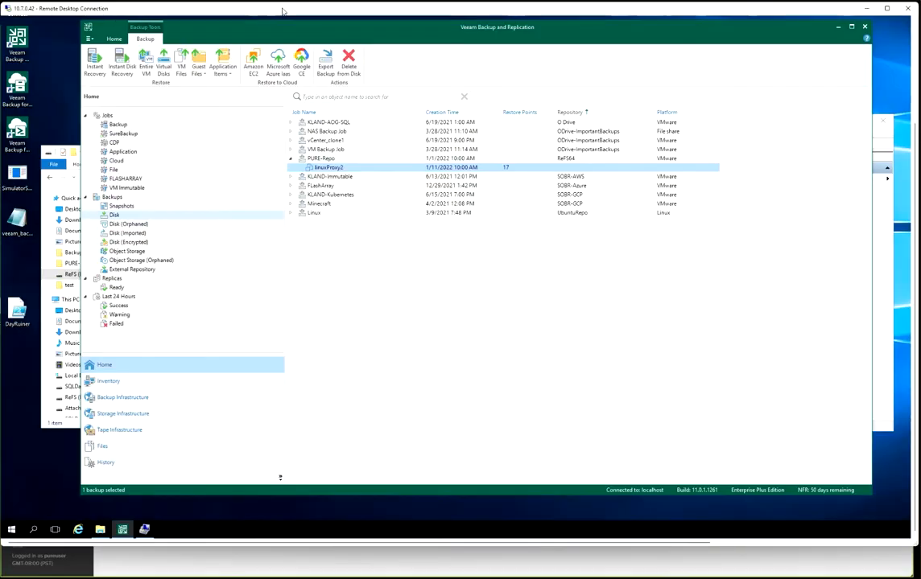
left_click(118, 126)
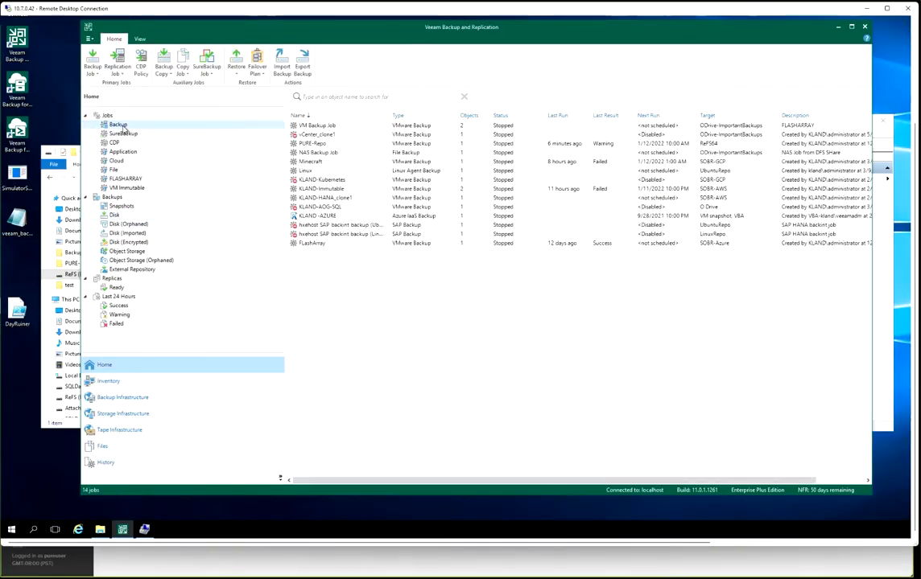
left_click(318, 127)
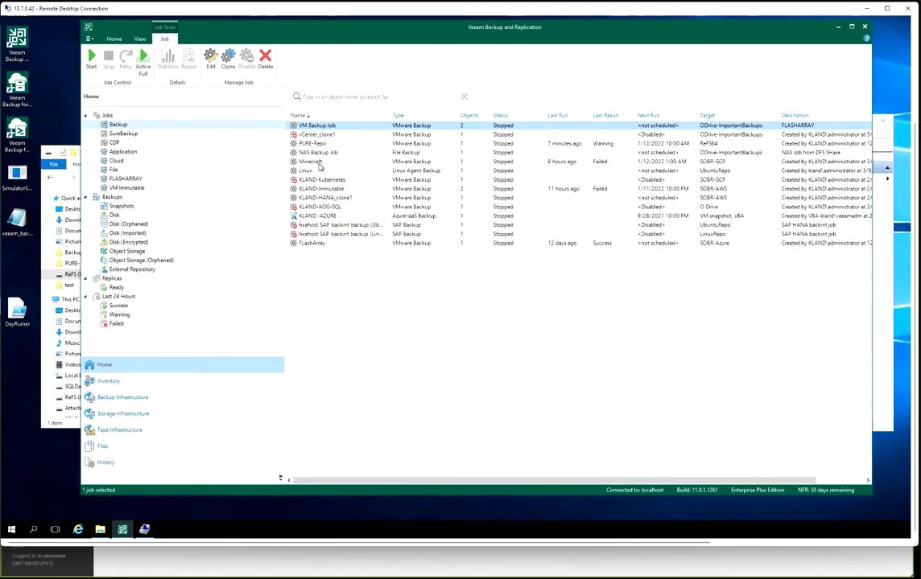
left_click(318, 144)
right_click(318, 144)
left_click(318, 141)
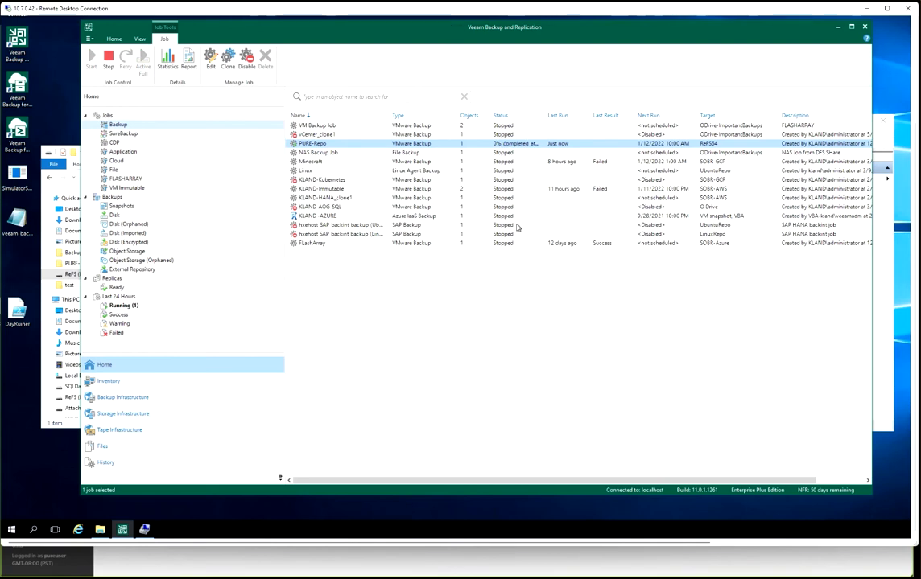
- Monitor the PURE-Repo job's progress details until the run ends, and close them
double_click(322, 145)
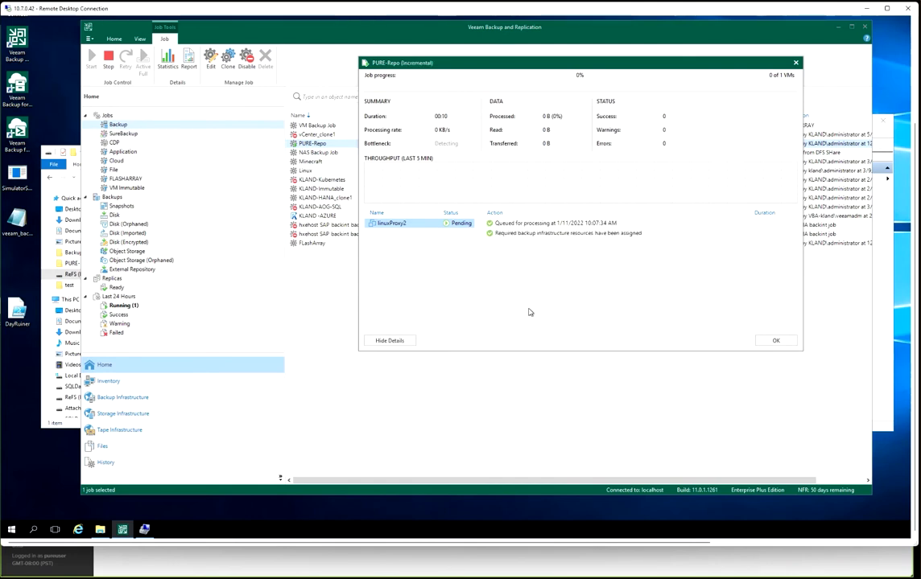
left_click(544, 62)
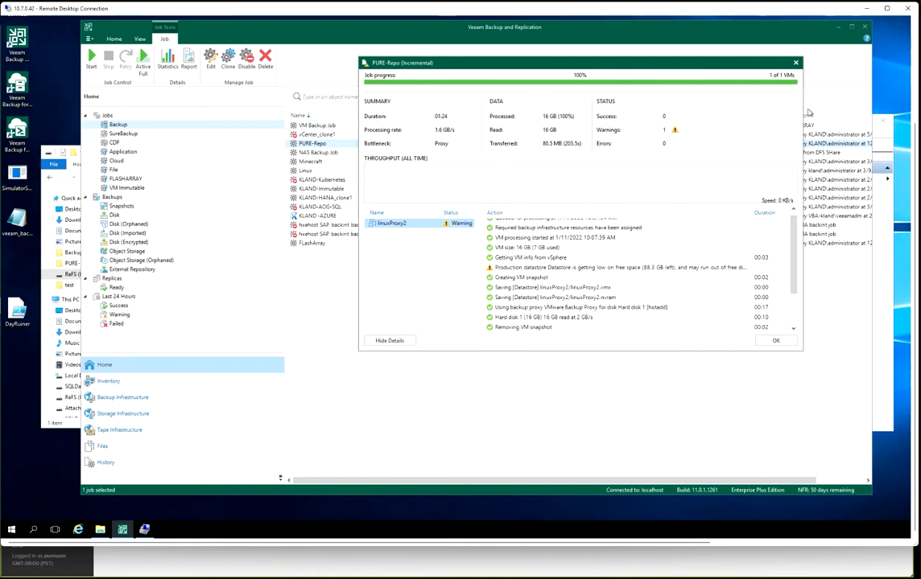
left_click(776, 342)
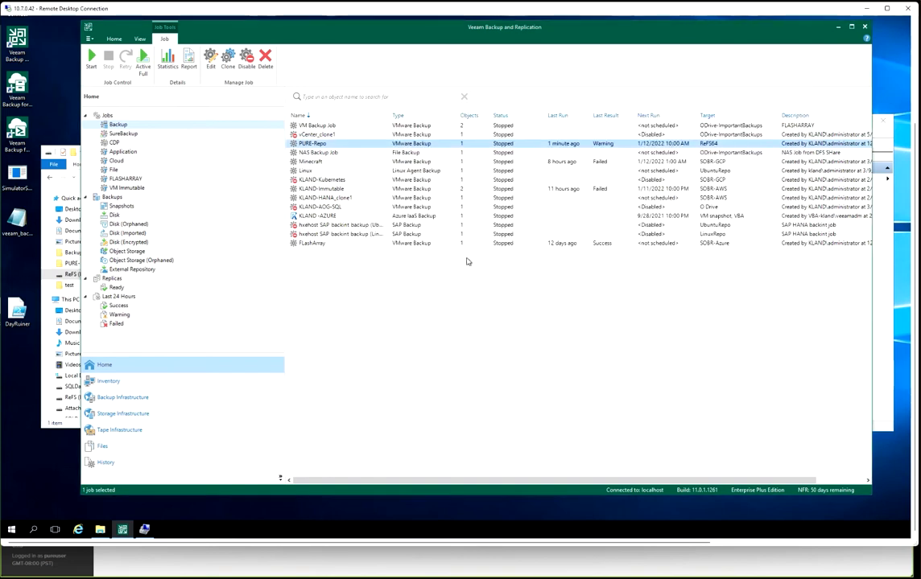
- Switch to the Pure Storage array, check the Test1 snapshot's size on VeeamRepo, and view the protection page
left_click(243, 568)
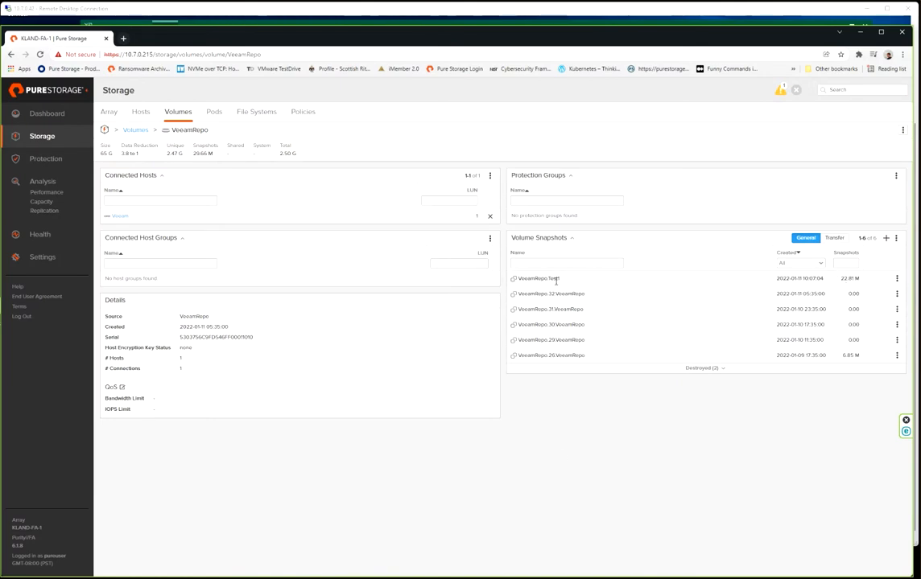
left_click_drag(860, 279, 834, 281)
left_click(47, 158)
- Switch to the remote server's file window and open Backups\PURE-Repo on the ReFS (M:) drive to examine the backup files
key("alt+Tab")
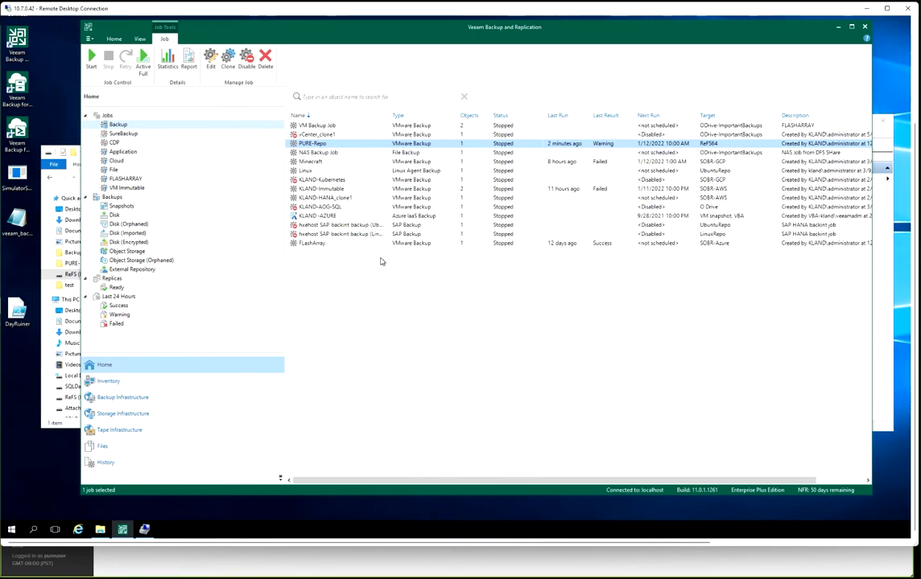
left_click(41, 421)
double_click(158, 205)
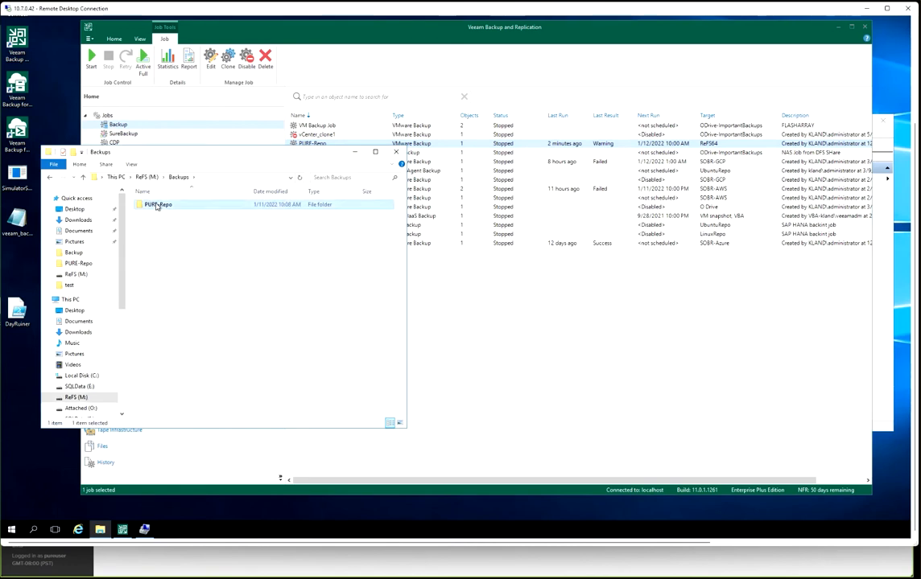
double_click(157, 205)
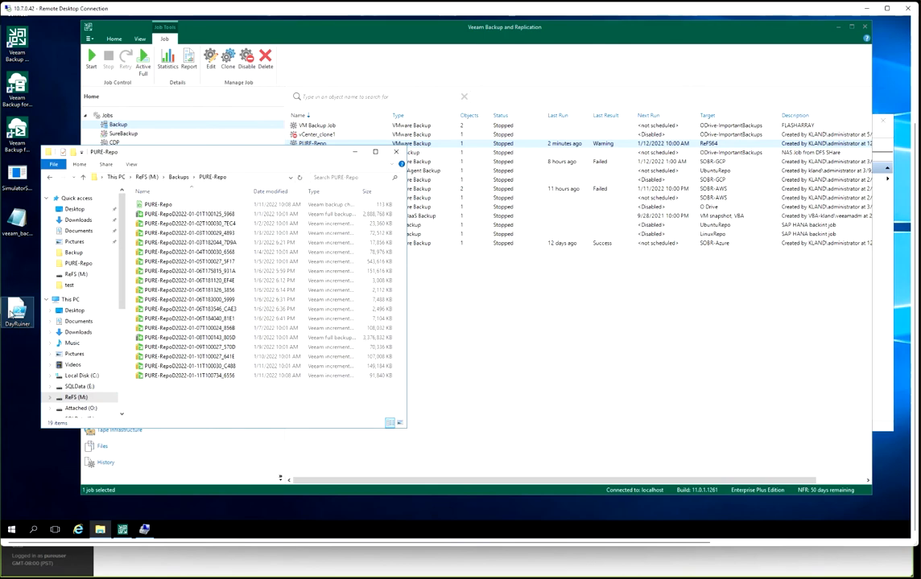
- Run DayRuiner from the desktop and return to the parent Backups folder to inspect its contents
right_click(12, 309)
left_click(54, 331)
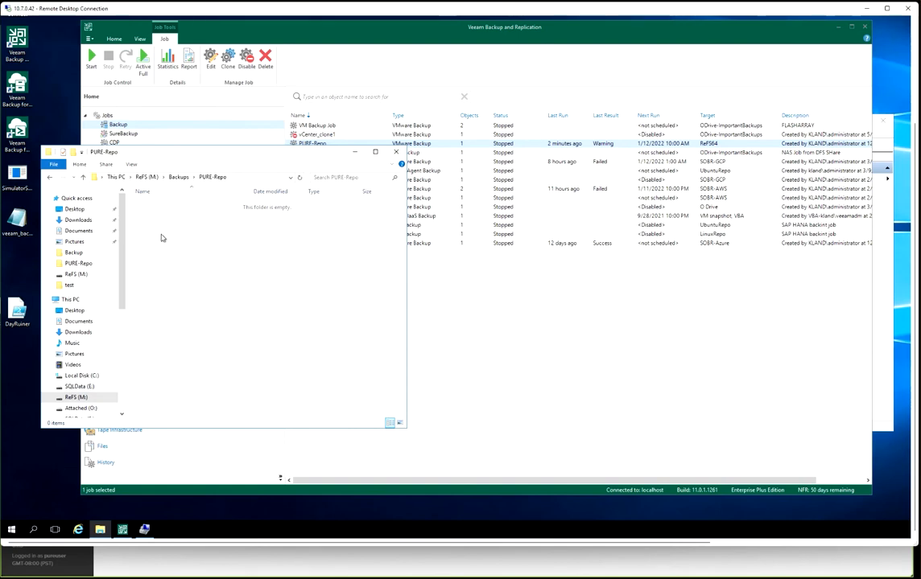
left_click(51, 177)
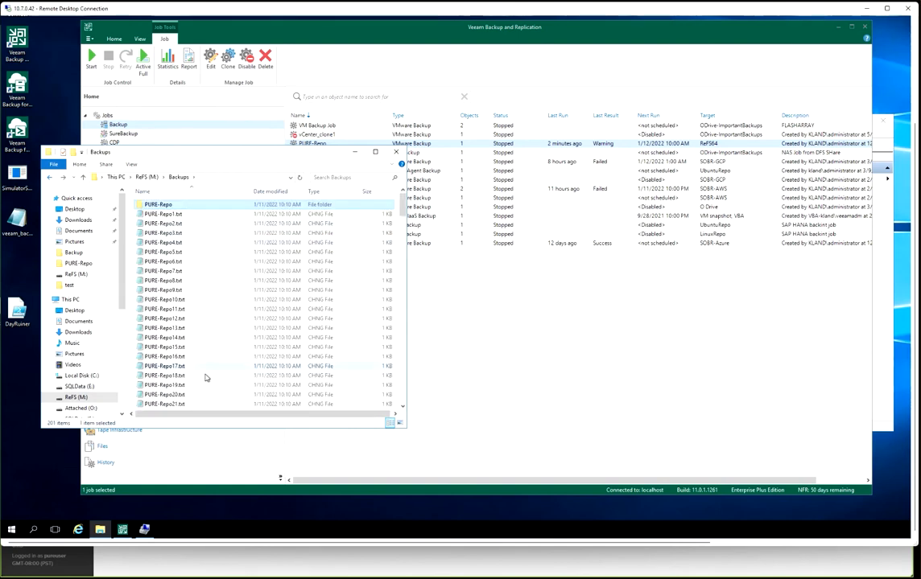
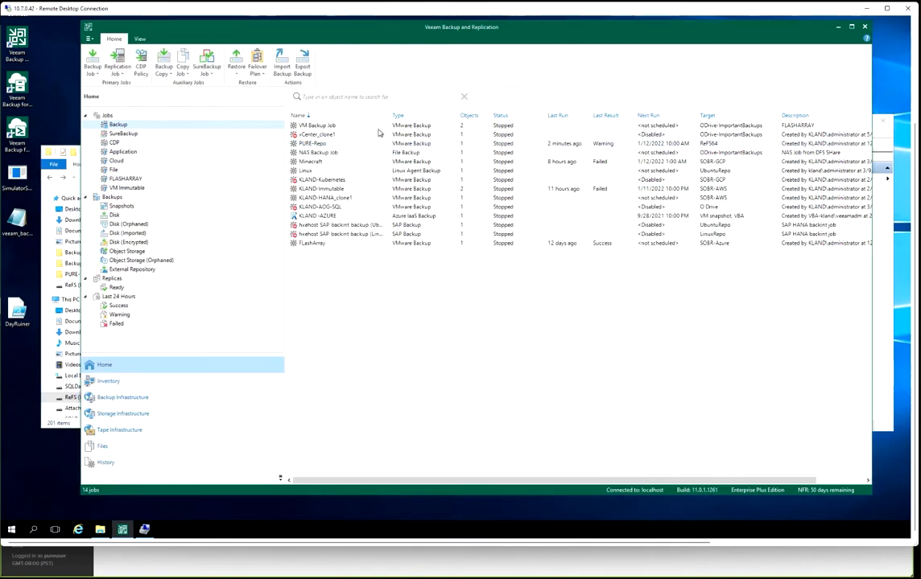
- Try to browse linuxProxy2's latest restore point, 10:07 AM on 1/11/2022, through Linux guest file restore in Veeam
left_click(115, 215)
right_click(328, 167)
mouse_move(411, 225)
left_click(483, 236)
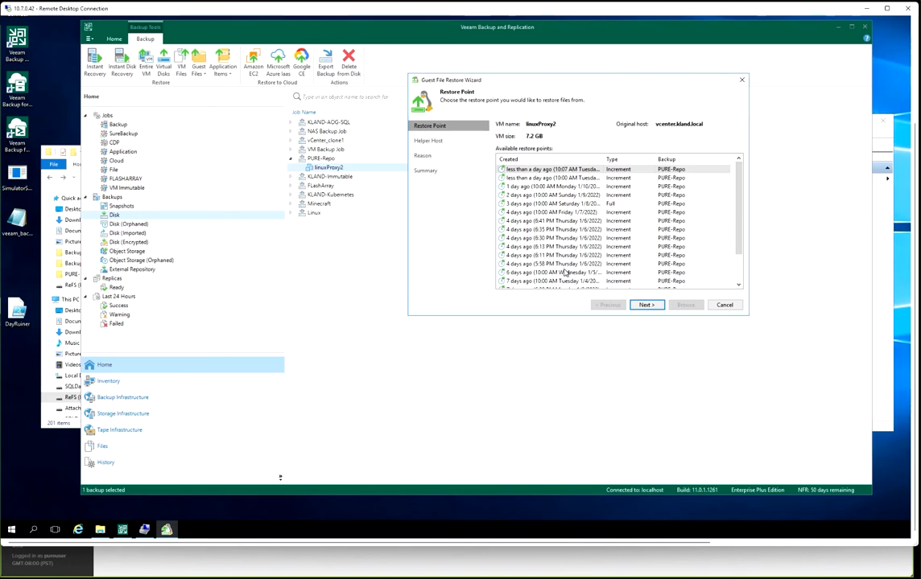
left_click(646, 305)
left_click(645, 305)
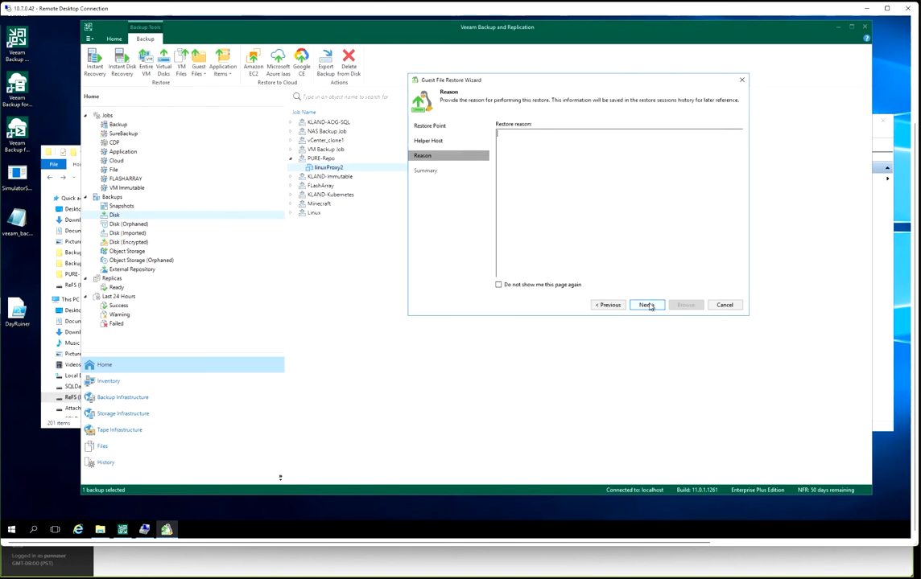
left_click(646, 305)
left_click(682, 306)
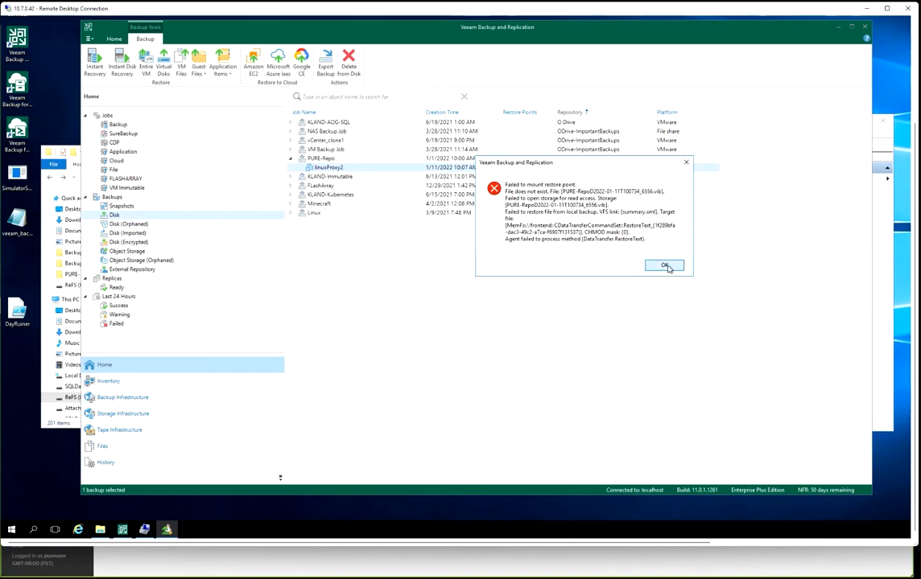
- Dismiss the restore error and take Disk 8, which holds the ReFS (M:) volume, offline in Computer Management
left_click(665, 267)
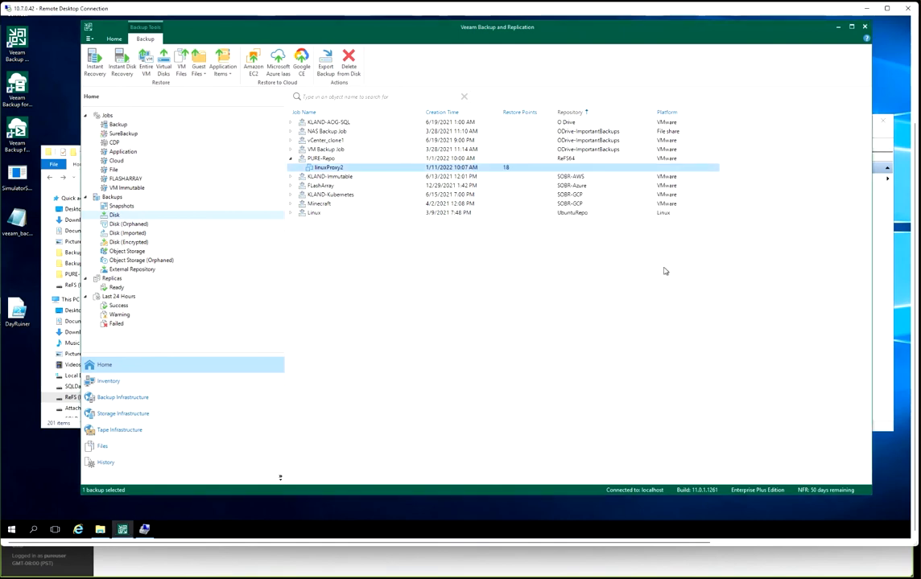
left_click(145, 532)
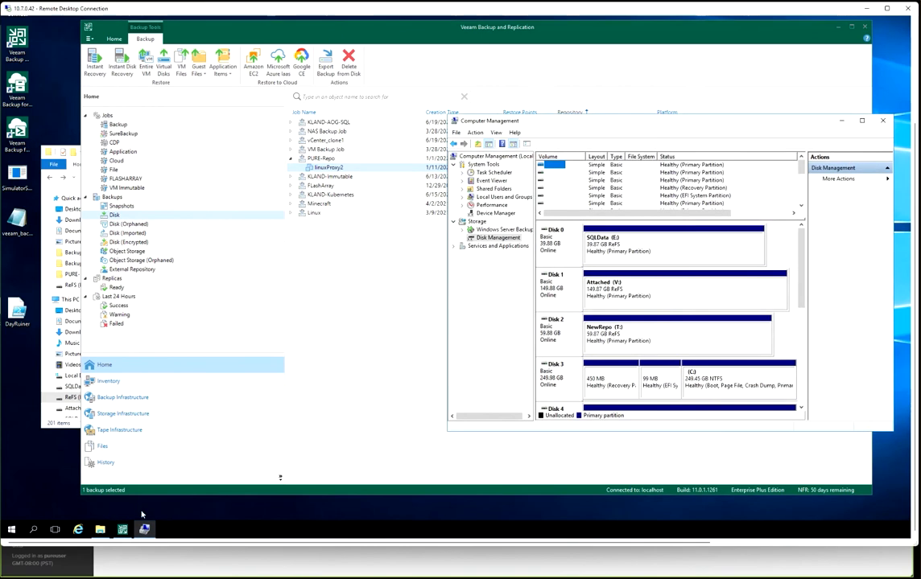
left_click_drag(802, 294, 797, 418)
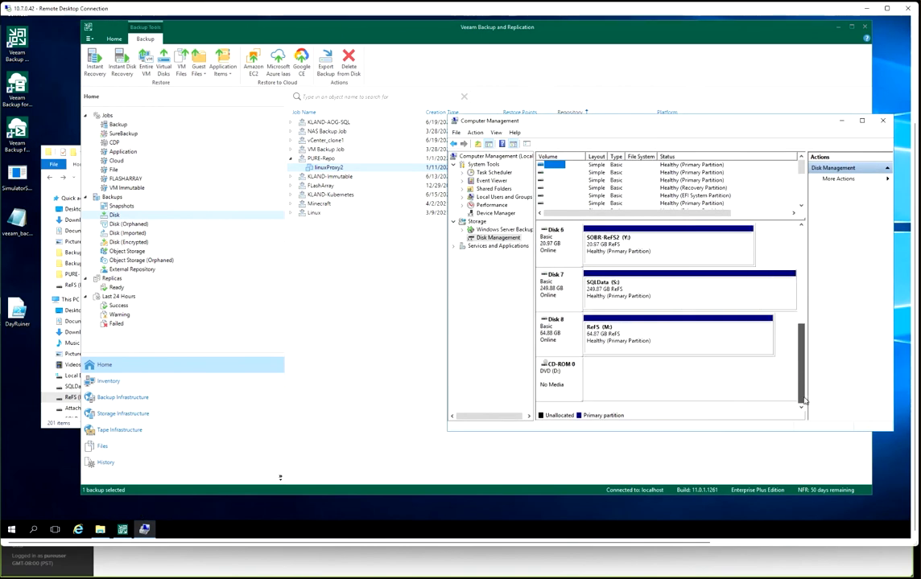
right_click(570, 340)
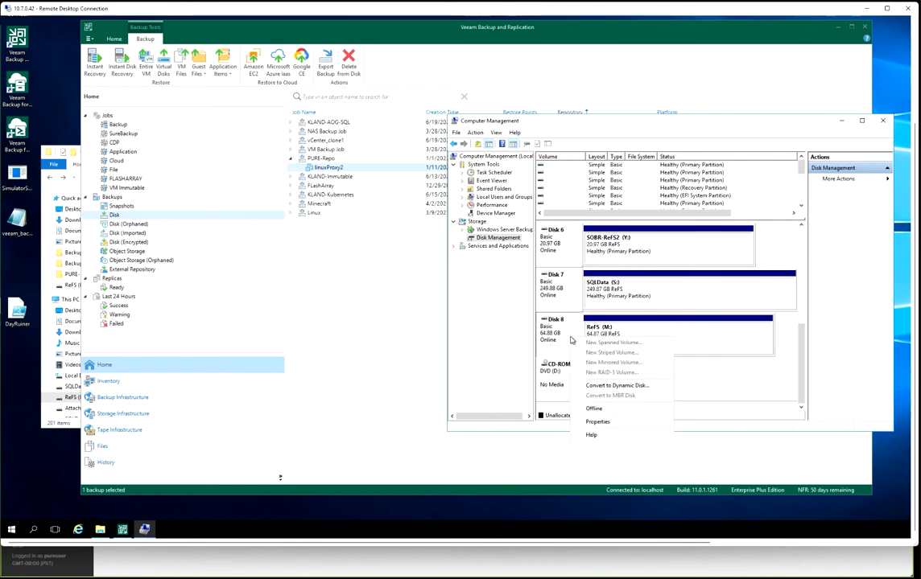
left_click(611, 408)
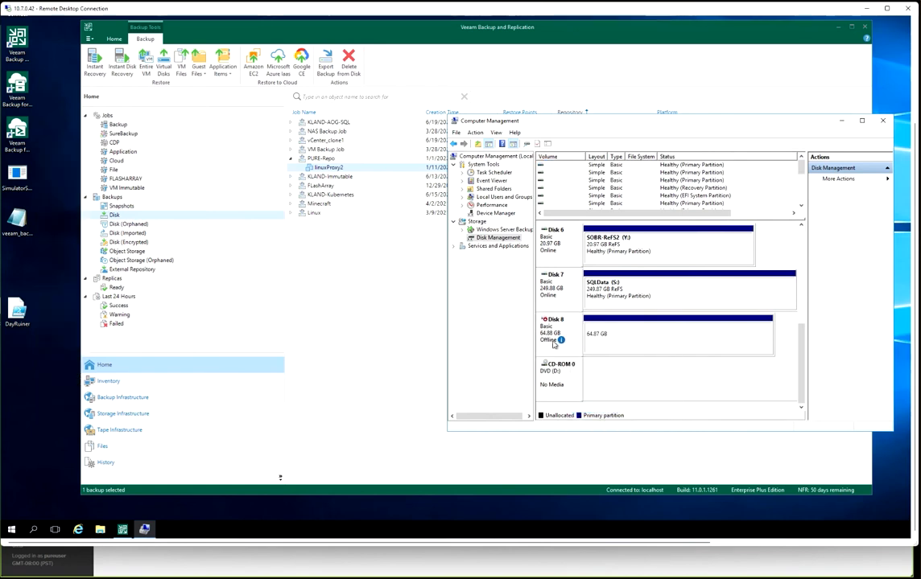
- Switch to the Pure Storage array and open the VeeamRepo volume's details
left_click(154, 564)
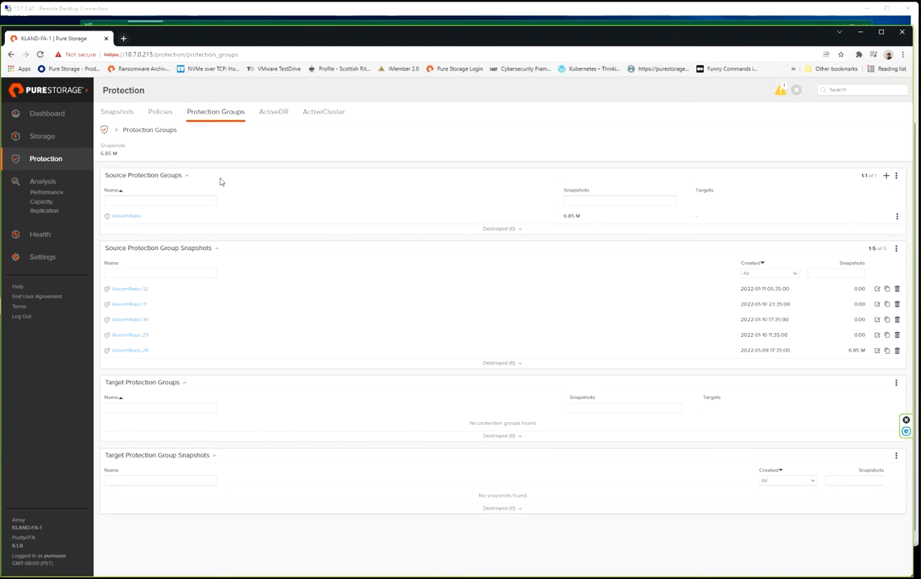
left_click(45, 138)
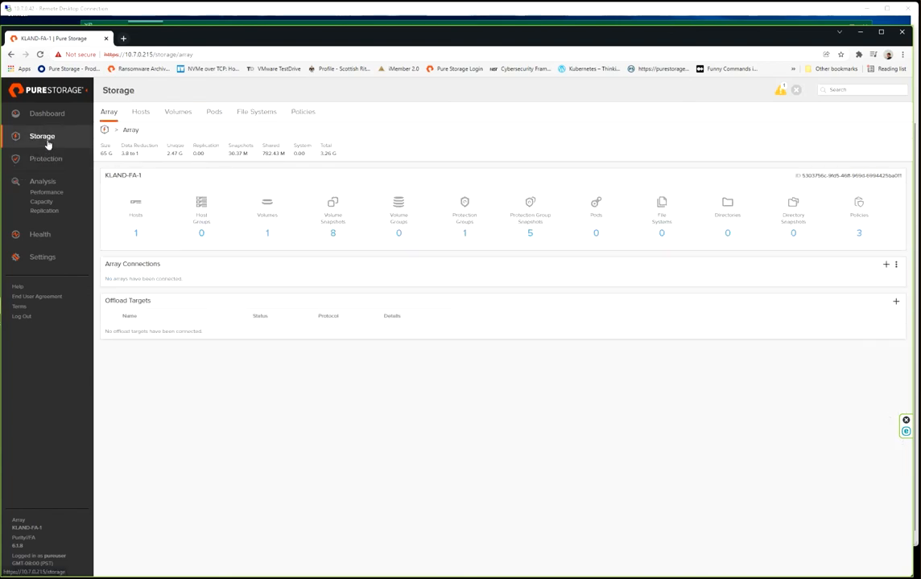
left_click(278, 213)
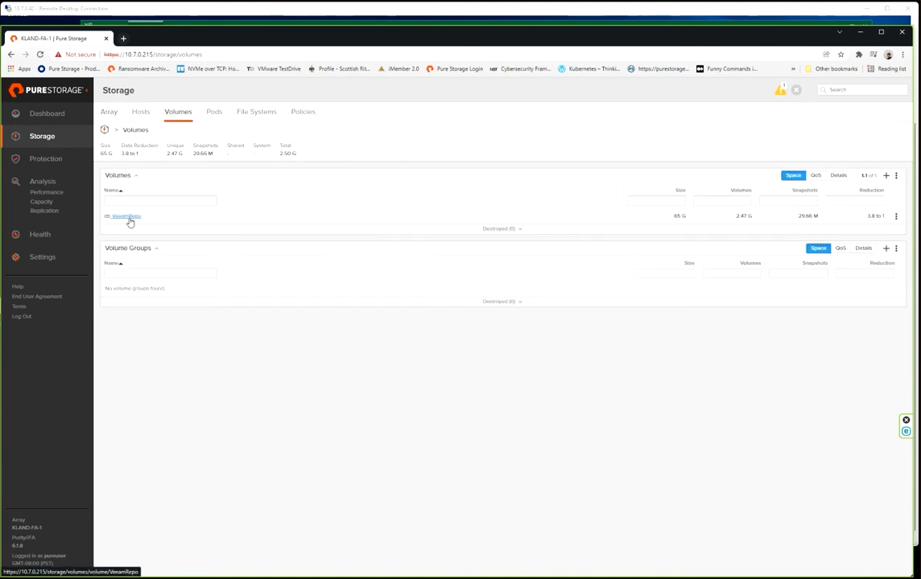
left_click(131, 217)
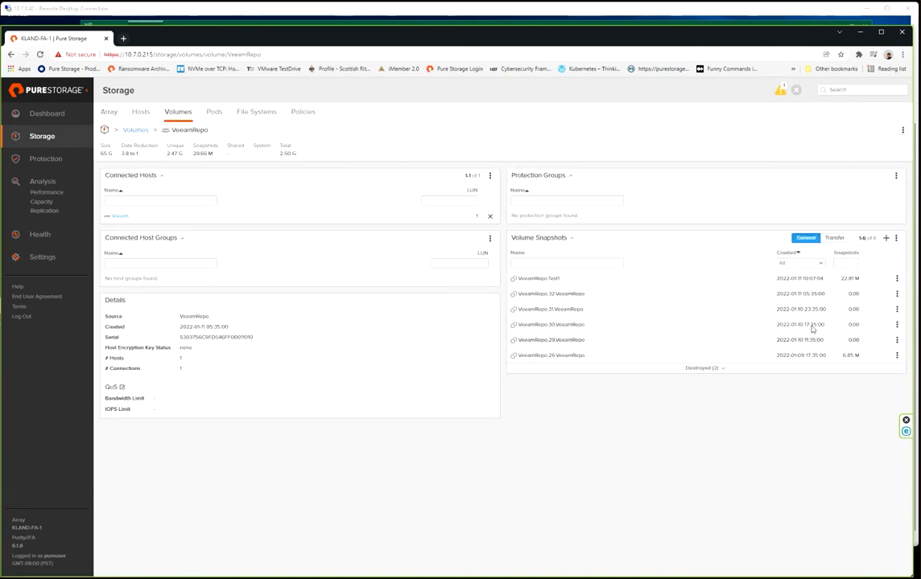
- Destroy the VeeamRepo volume's Test1 snapshot
left_click(896, 279)
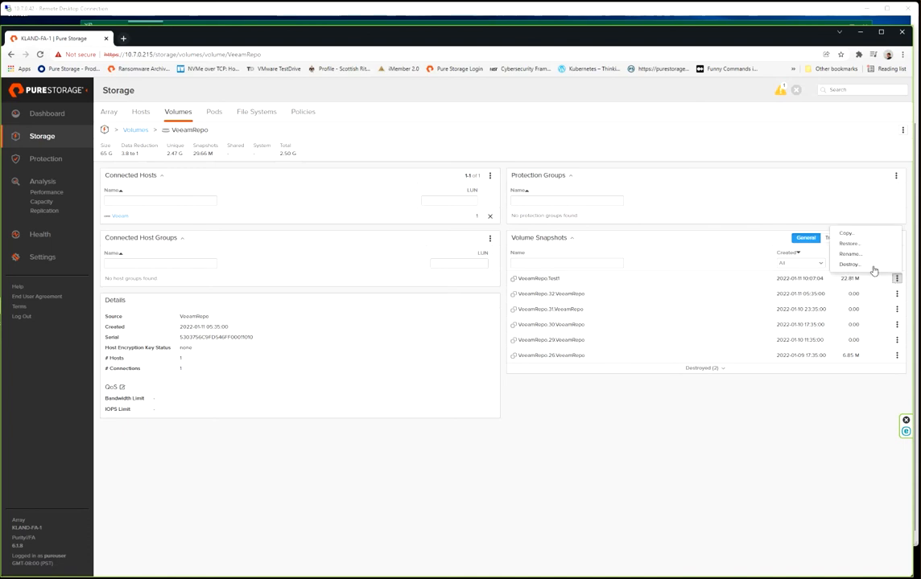
left_click(873, 267)
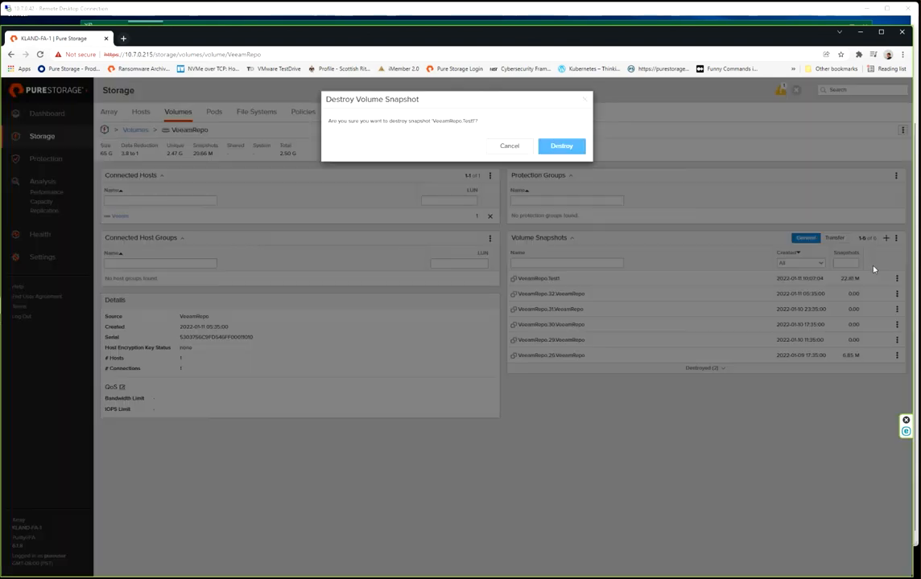
left_click(560, 146)
- Try to eradicate the Test1 snapshot from the destroyed volume snapshots, then cancel the request
left_click(702, 354)
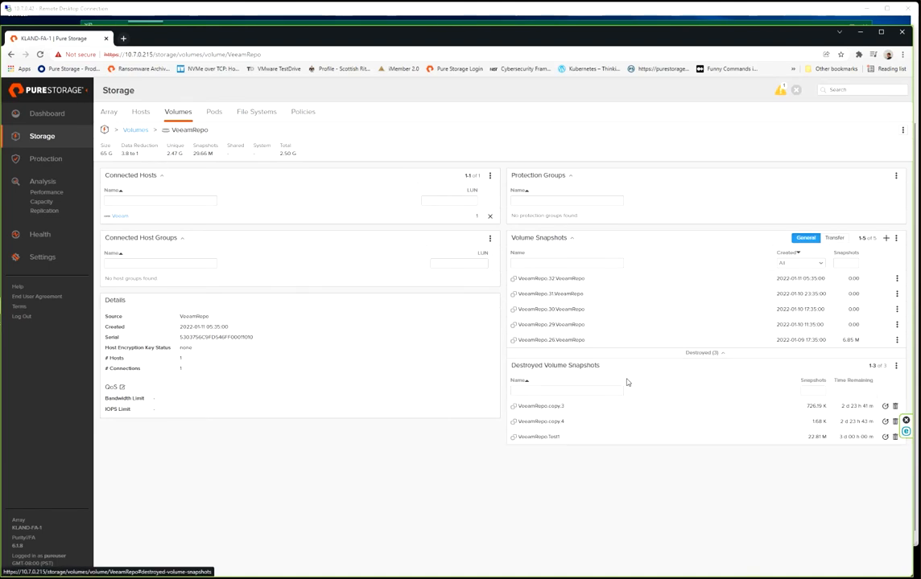
left_click(894, 437)
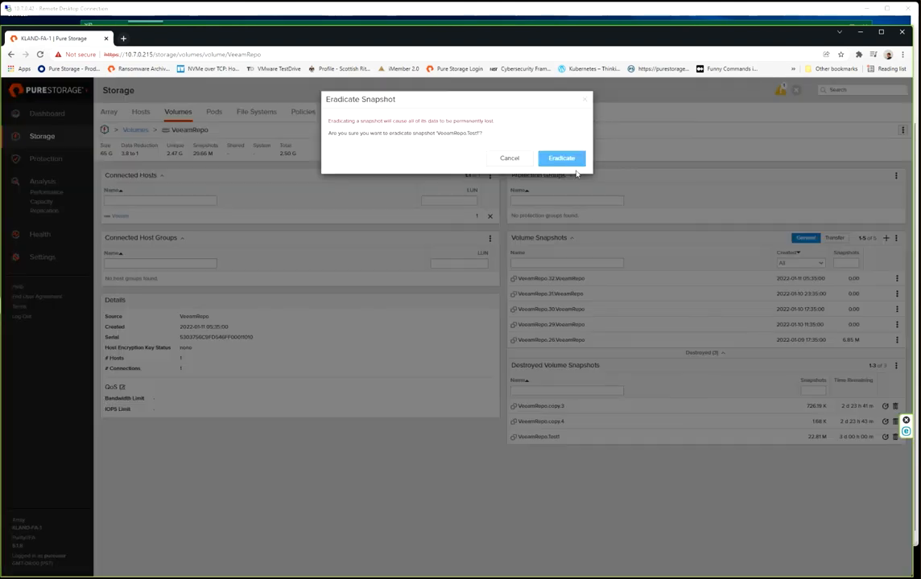
left_click(563, 160)
left_click(559, 164)
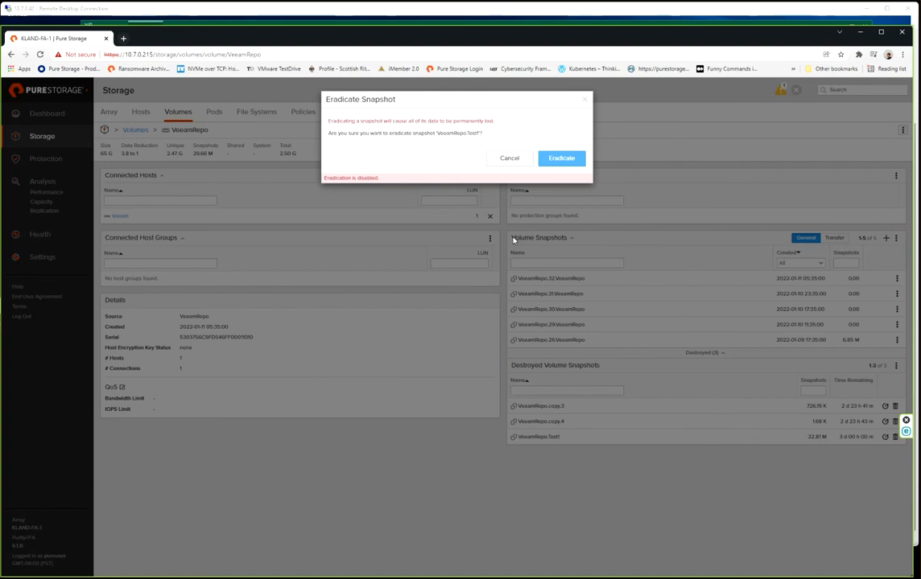
left_click(509, 159)
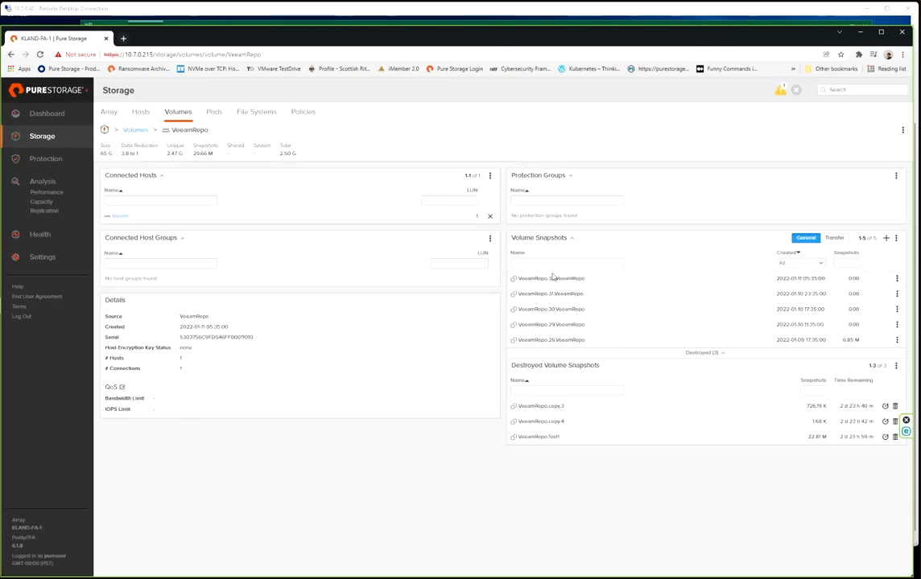
- Check the actions offered for the VeeamRepo.32 protection group snapshot and recover the destroyed Test1 snapshot
left_click(897, 278)
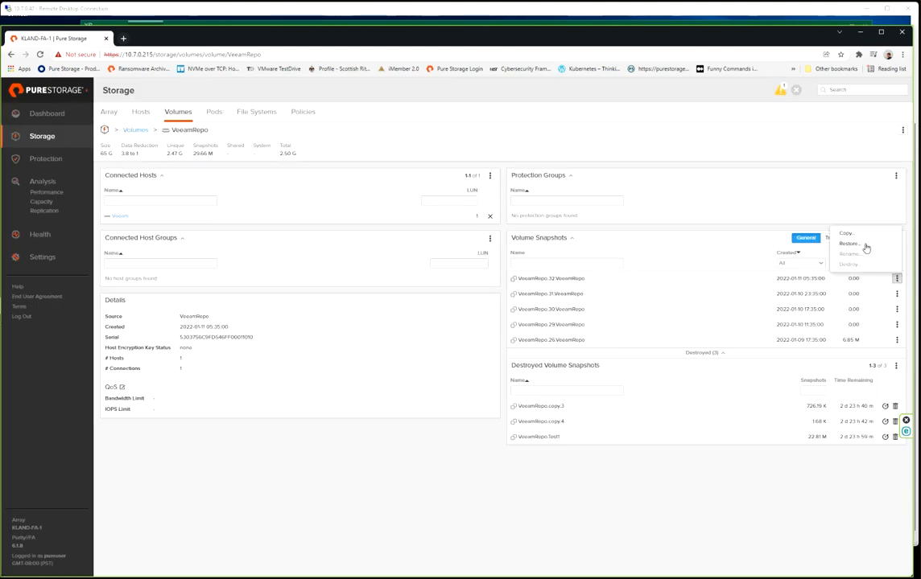
left_click(649, 441)
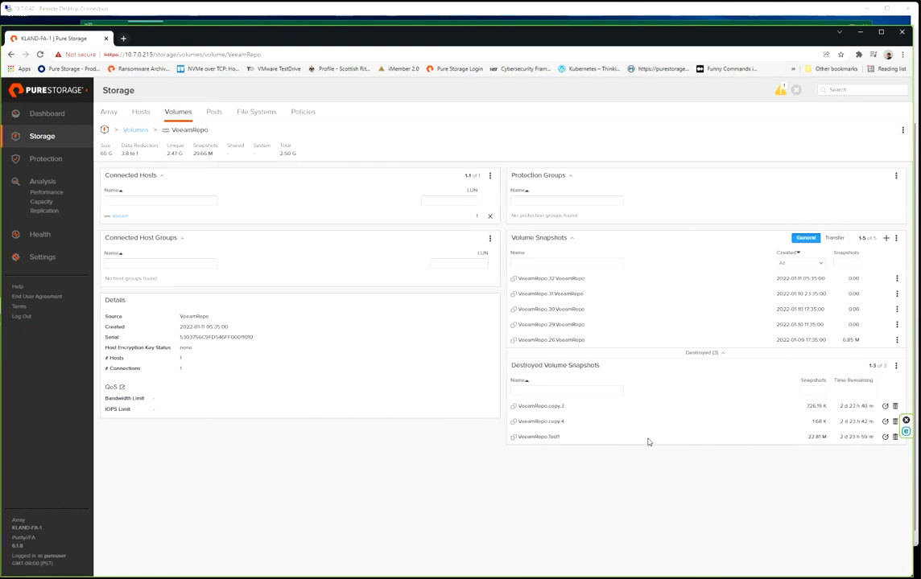
left_click(885, 437)
key("Return")
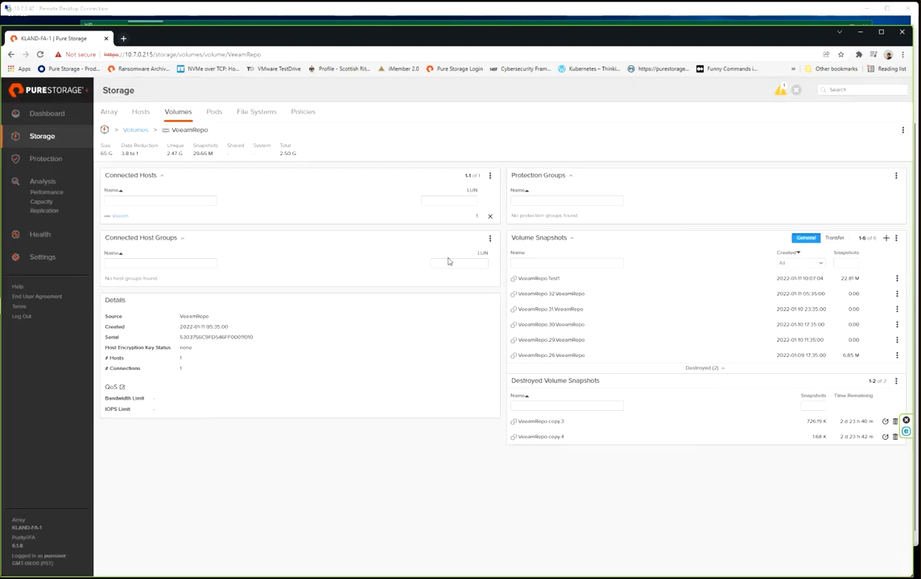
- Restore the VeeamRepo volume from its Test1 snapshot, overwriting the volume's contents
left_click(896, 278)
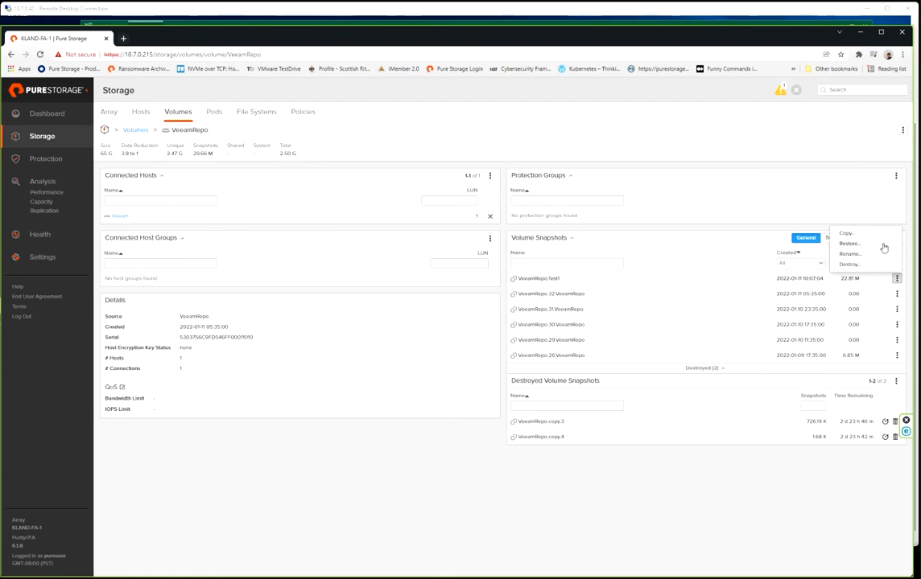
left_click(849, 243)
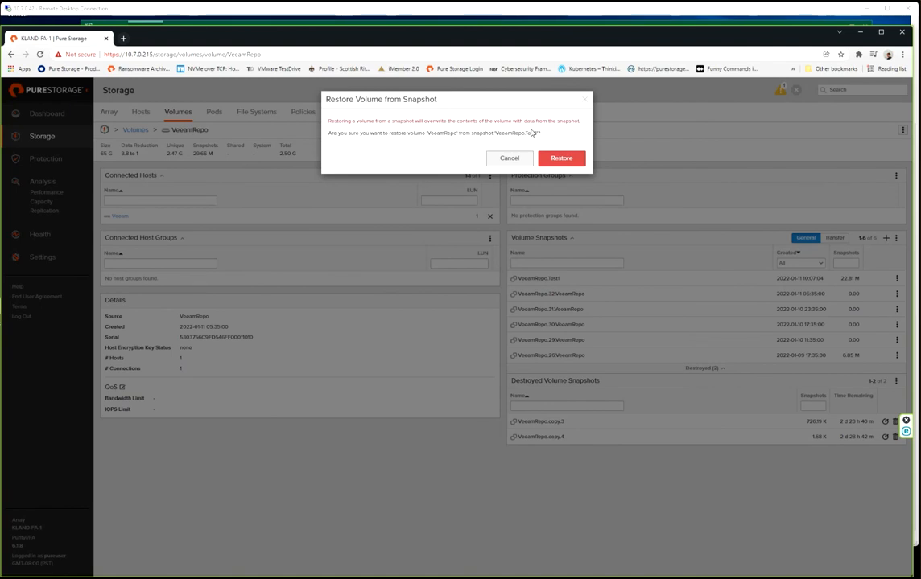
left_click(559, 159)
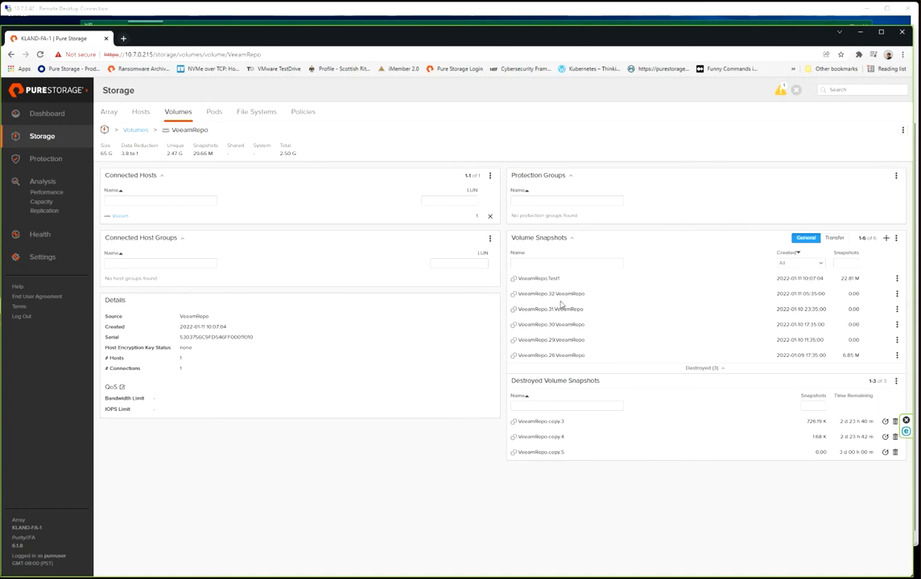
- Return to the remote server, bring Disk 8 back online, and open Backups\PURE-Repo on ReFS (M:) to examine the backup files
left_click(260, 9)
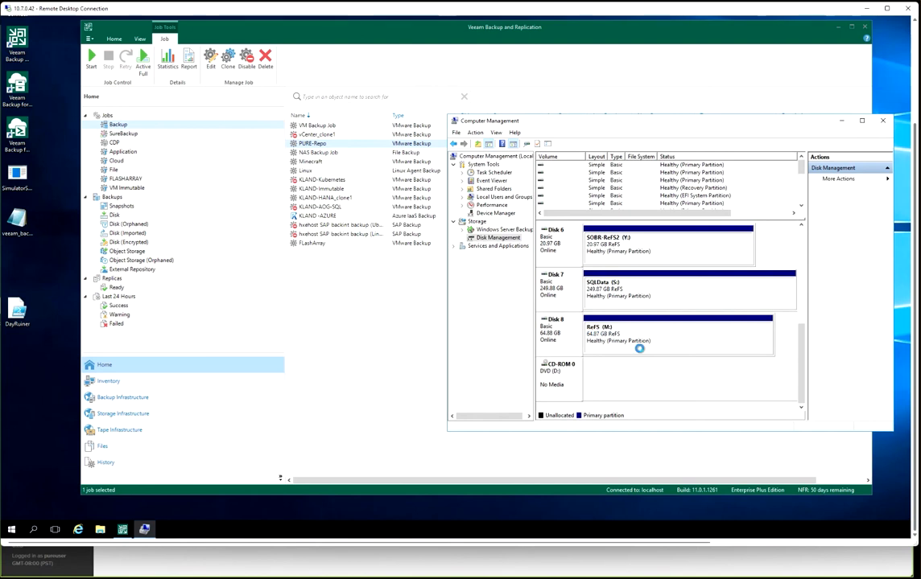
left_click(100, 528)
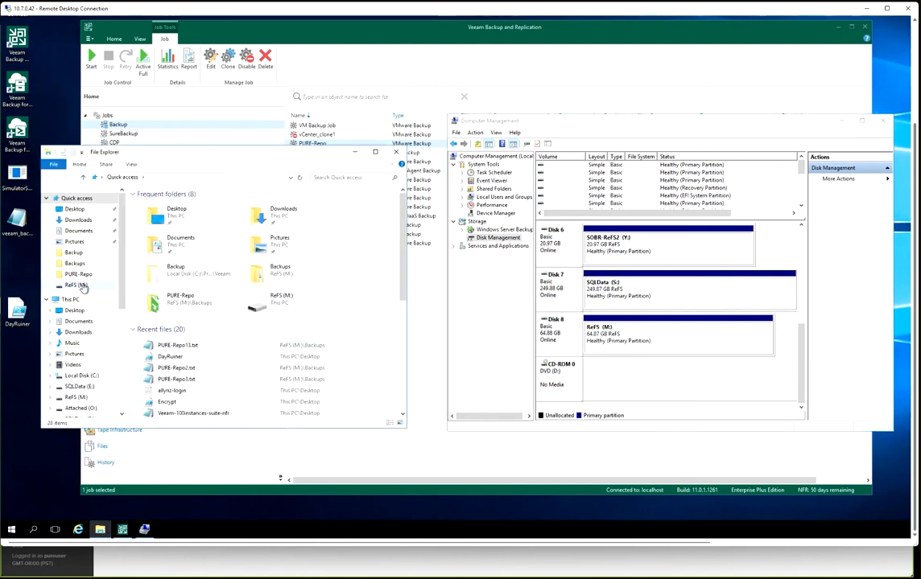
left_click(80, 286)
double_click(158, 206)
left_click(163, 205)
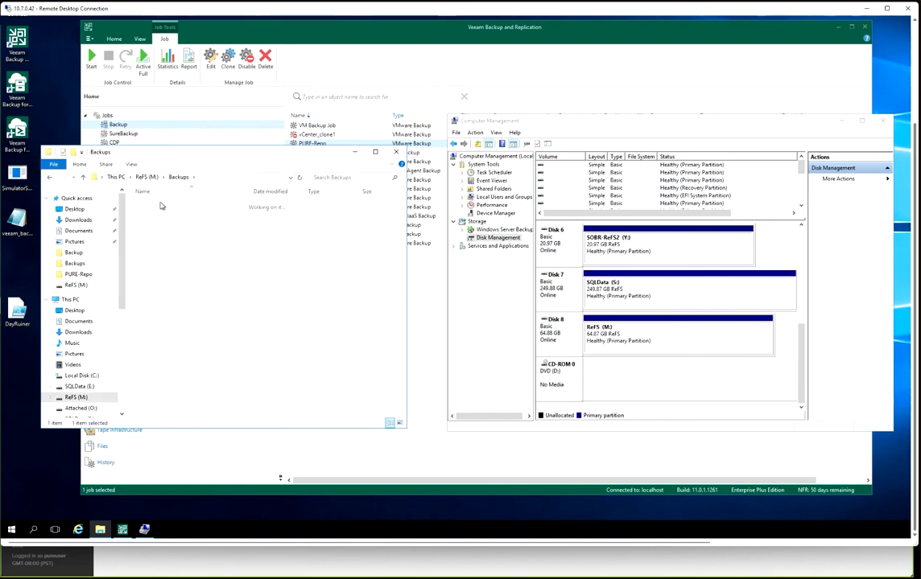
double_click(163, 205)
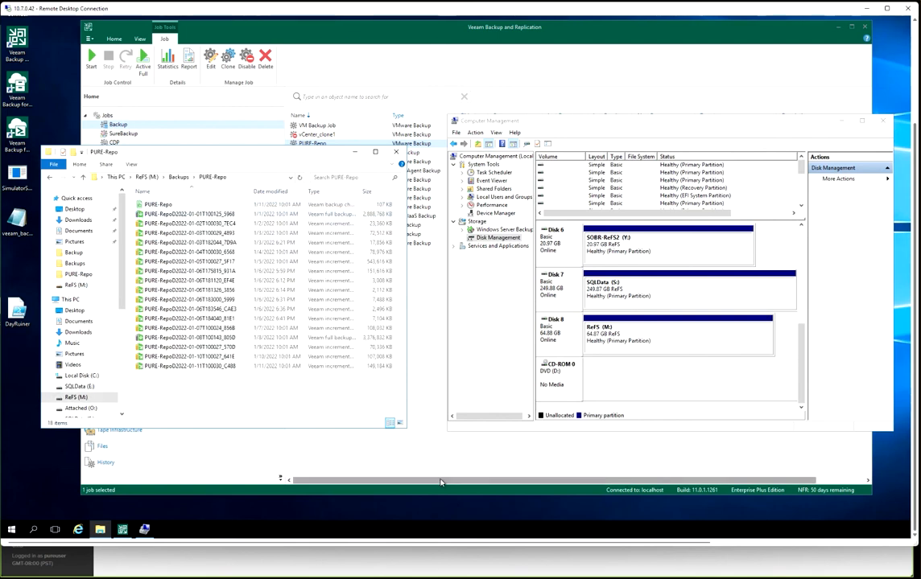
- Rescan the ReFS64 backup repository in Veeam's backup infrastructure and close the finished session log
left_click(405, 451)
left_click(142, 404)
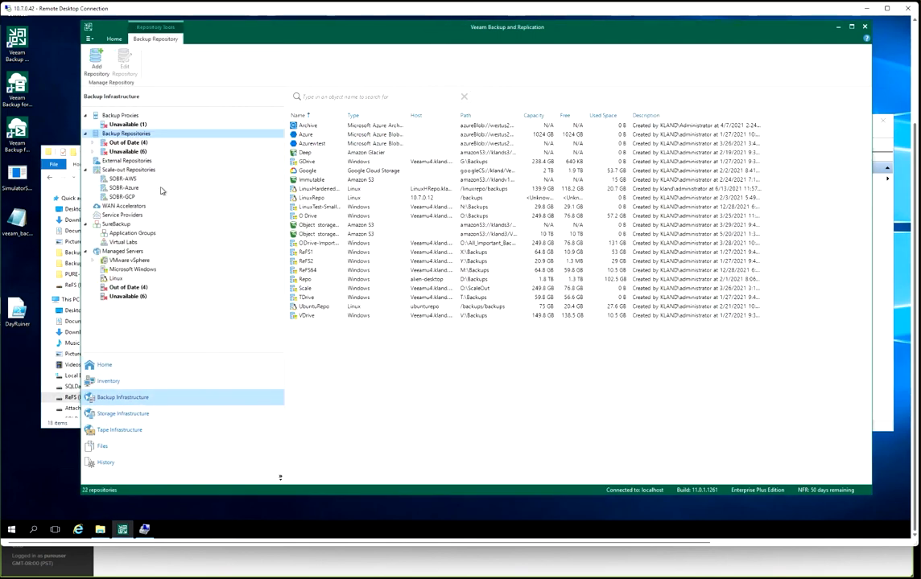
left_click(314, 270)
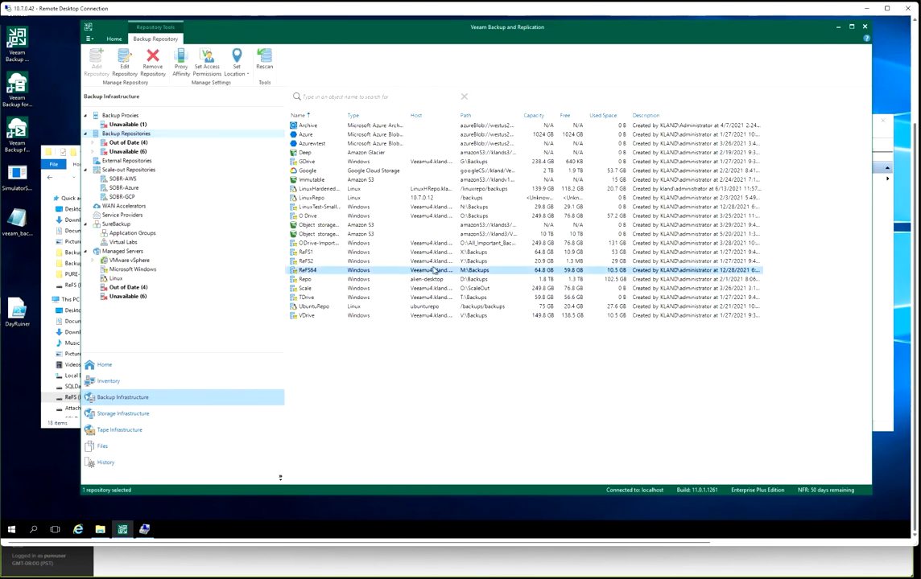
right_click(433, 277)
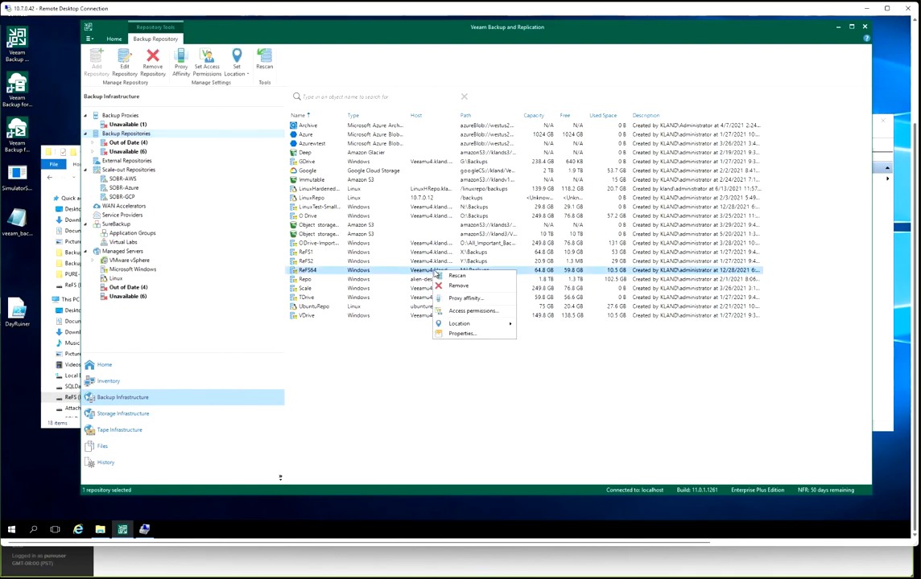
left_click(486, 280)
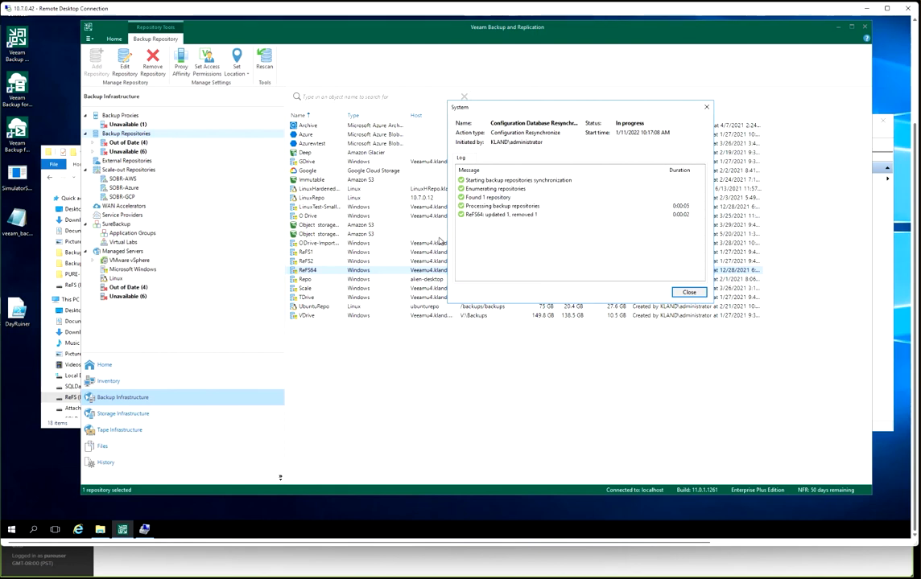
left_click(695, 294)
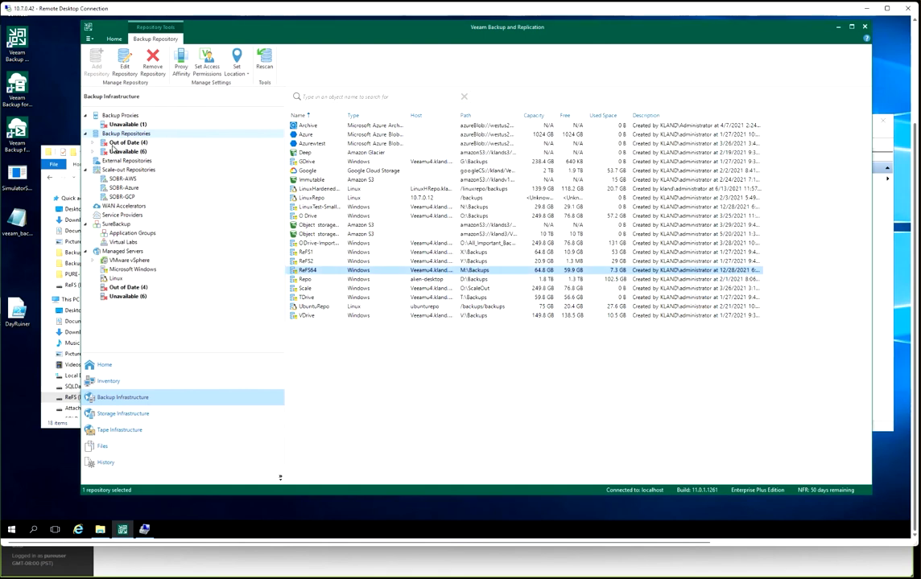
- Mount linuxProxy2's 10:00 AM 1/11/2022 restore point through Linux guest file restore and expand its file system folders
left_click(103, 364)
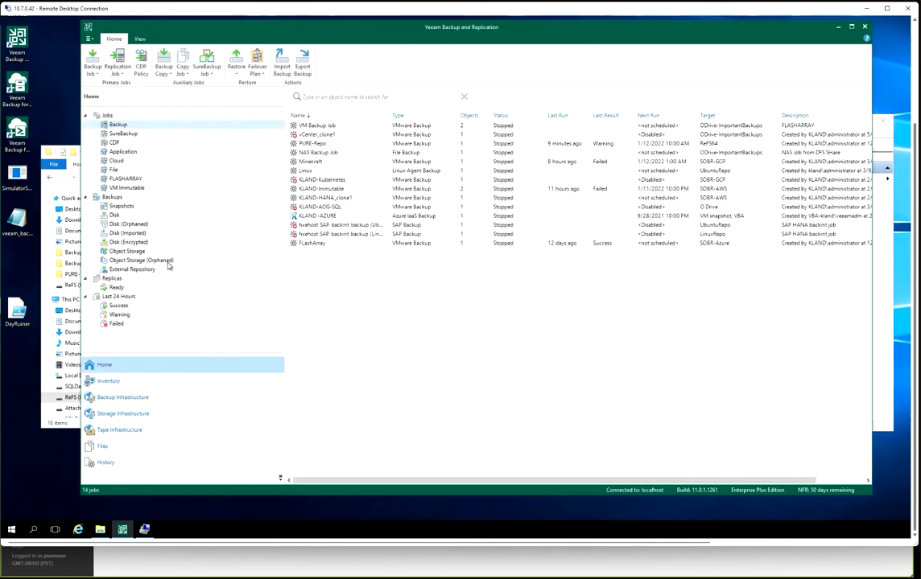
left_click(114, 214)
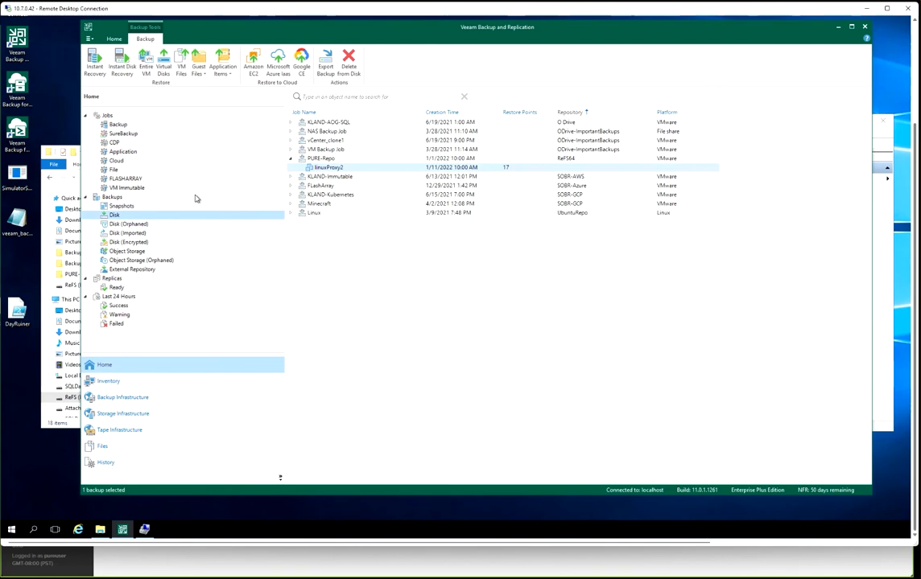
right_click(326, 171)
mouse_move(409, 227)
left_click(475, 241)
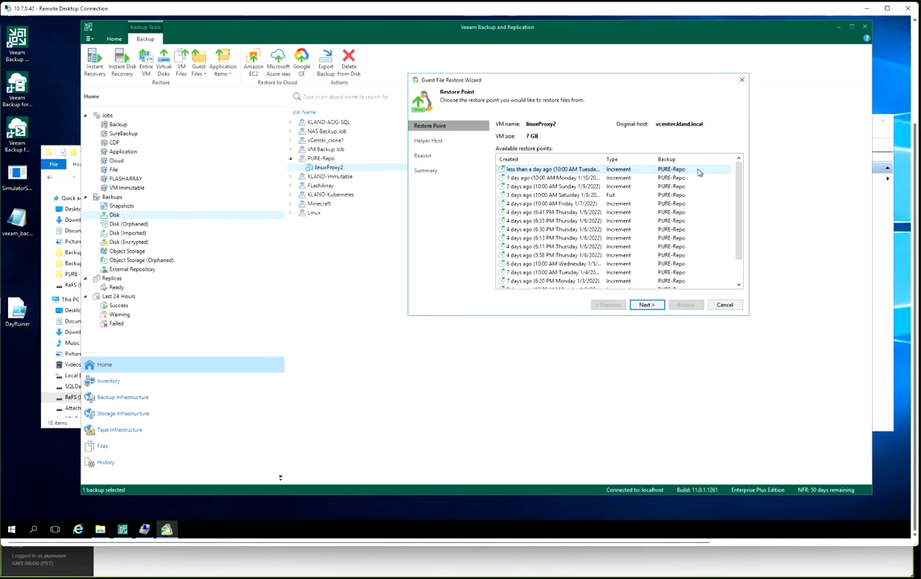
left_click(644, 305)
left_click(647, 306)
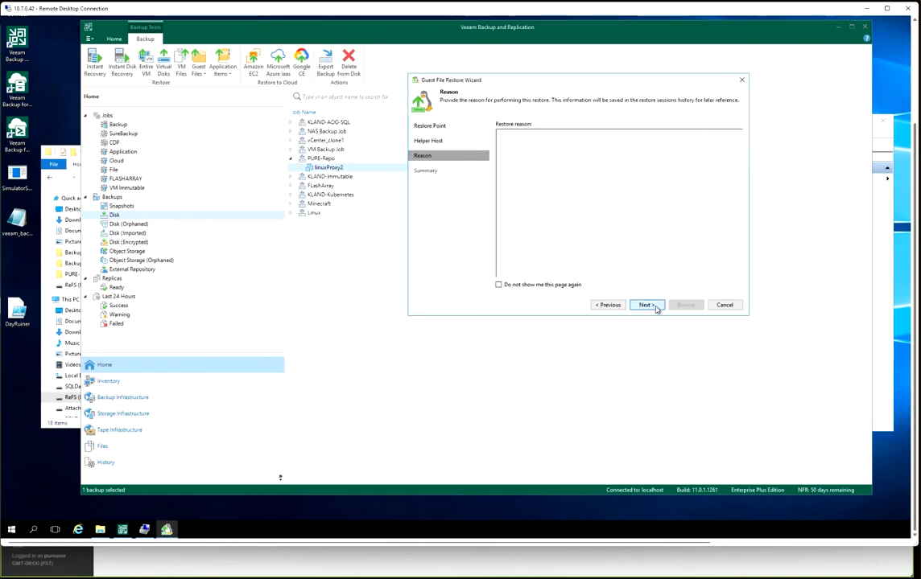
left_click(685, 306)
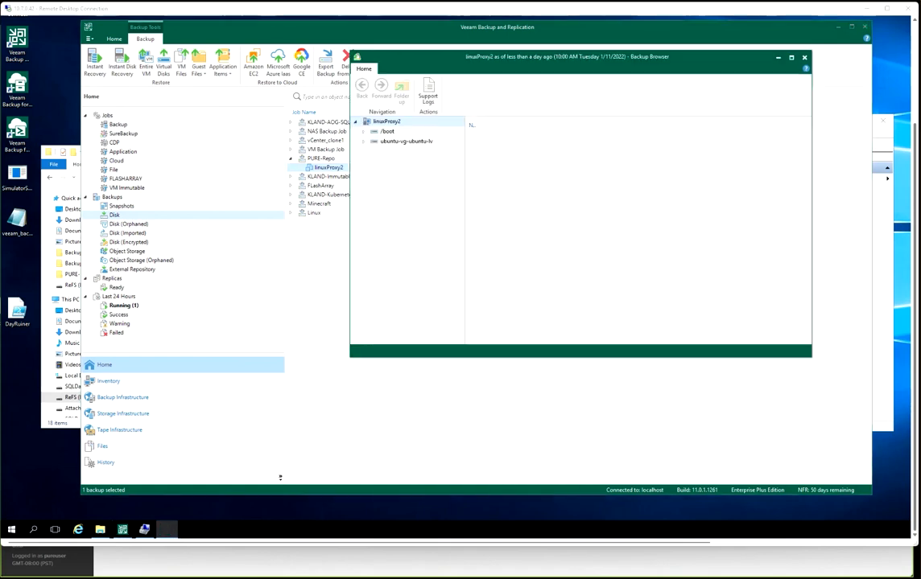
left_click(369, 133)
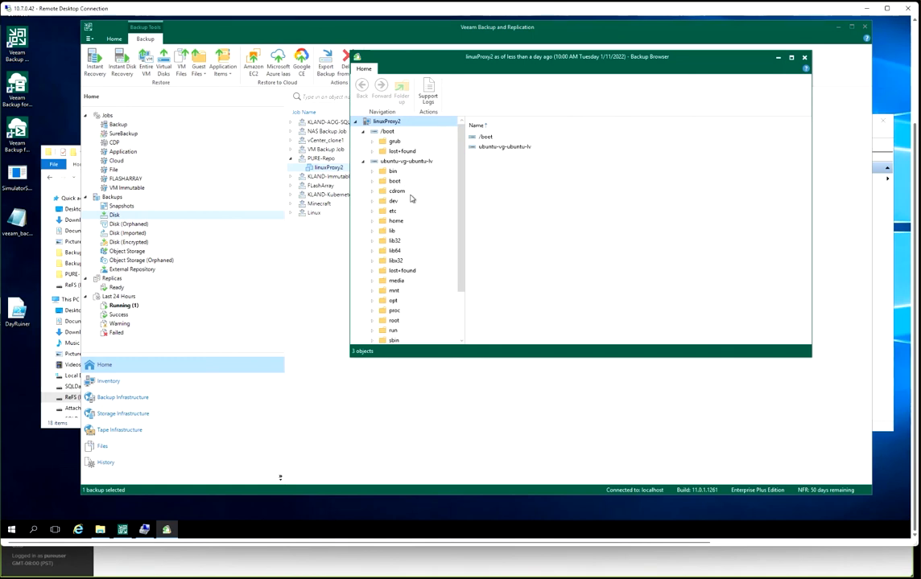